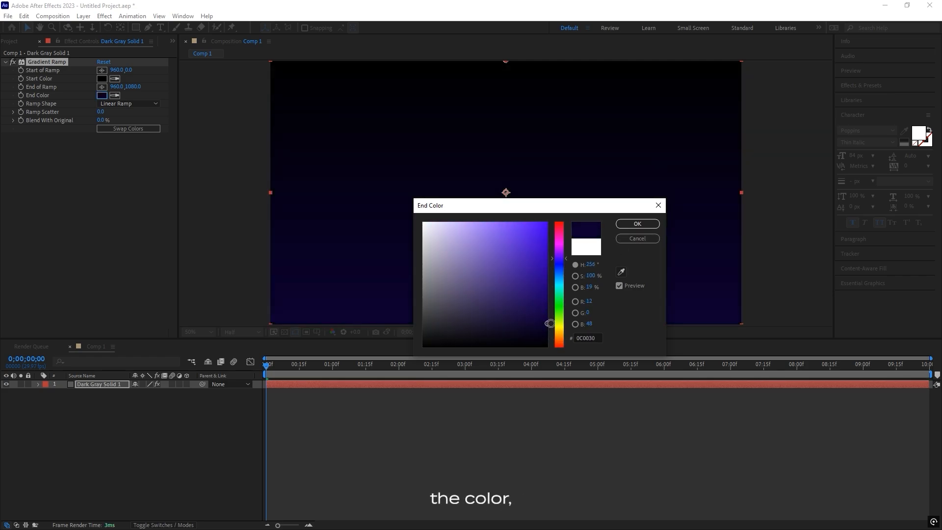
# Set the Gradient Ramp's end color to 0C0030 and move the start of the ramp to about 692, 474.
pyautogui.click(631, 223)
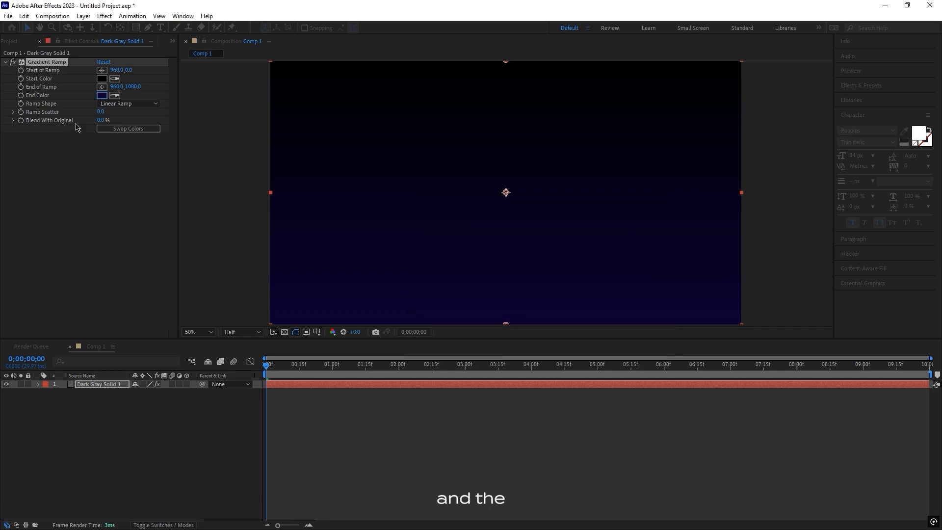
pyautogui.click(418, 172)
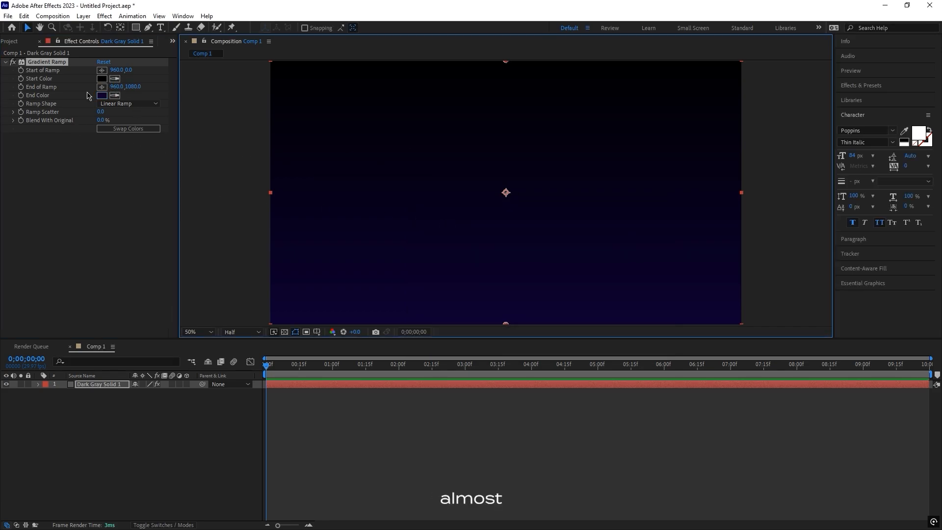
pyautogui.click(102, 70)
pyautogui.click(325, 101)
pyautogui.moveTo(325, 101); pyautogui.dragTo(386, 130)
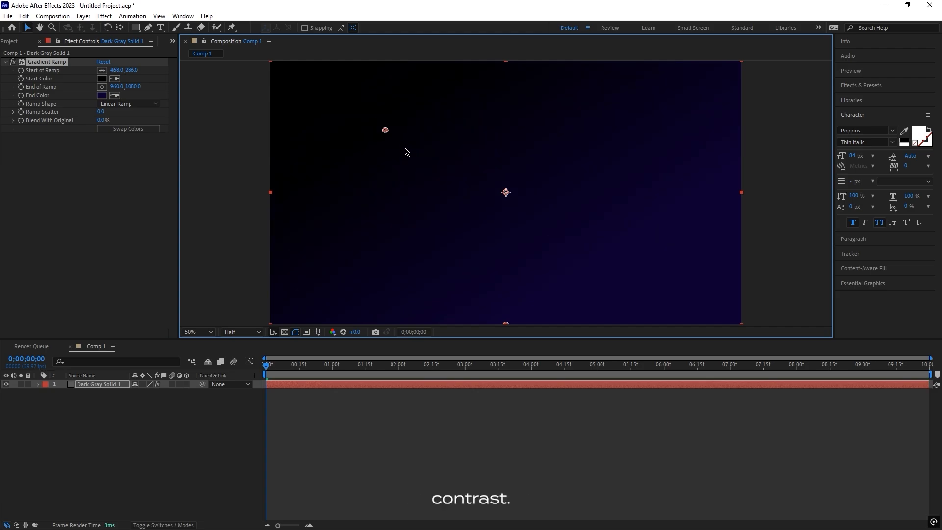
pyautogui.moveTo(467, 180); pyautogui.dragTo(439, 177)
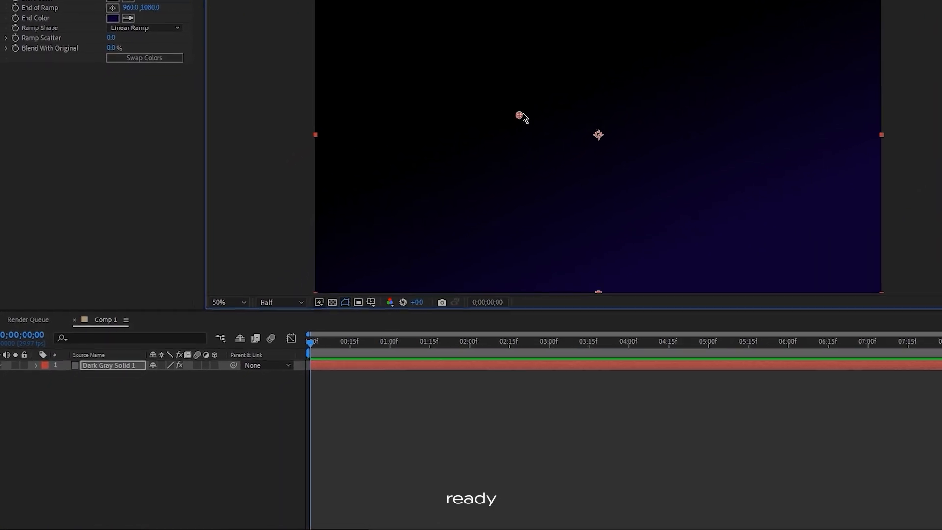
# Add a new shape layer to the composition.
pyautogui.rightClick(156, 402)
pyautogui.moveTo(212, 219)
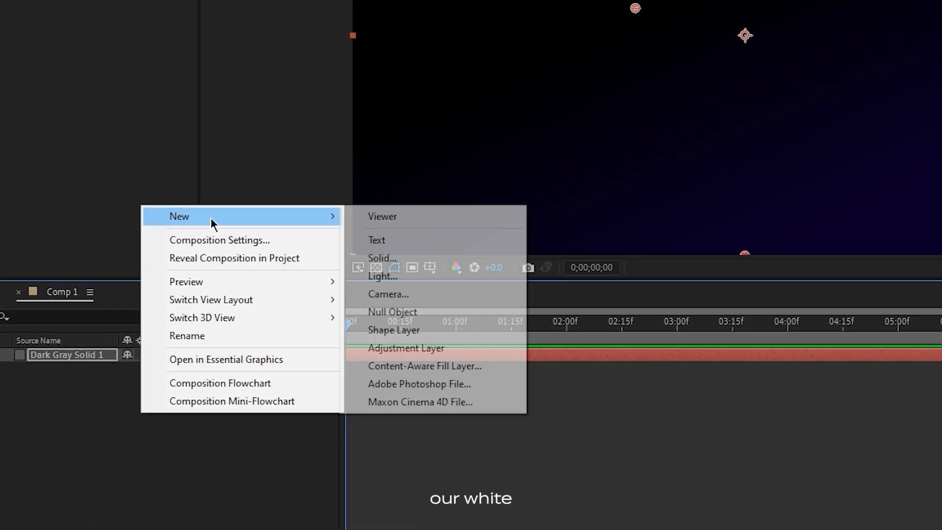
pyautogui.click(399, 331)
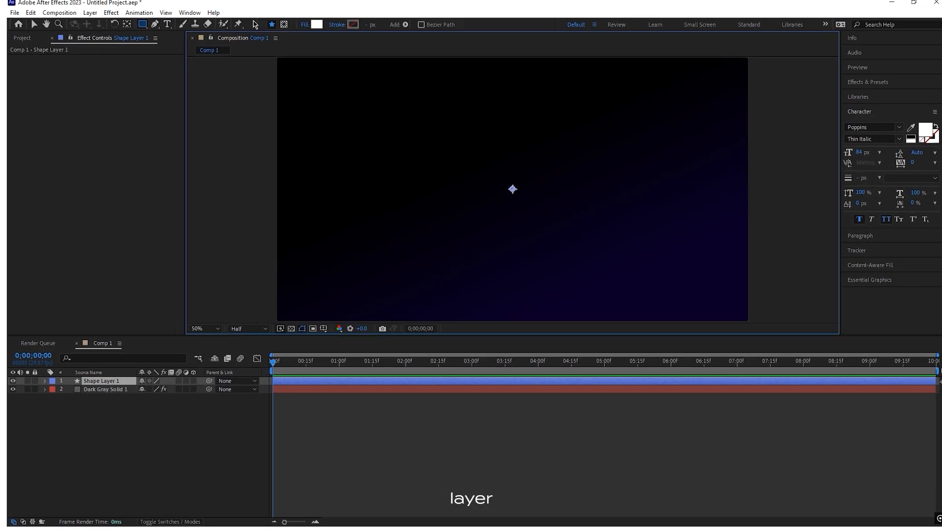
# Draw a white rounded rectangle about 1350 × 354 px on the shape layer and place it near the composition's centre.
pyautogui.click(135, 27)
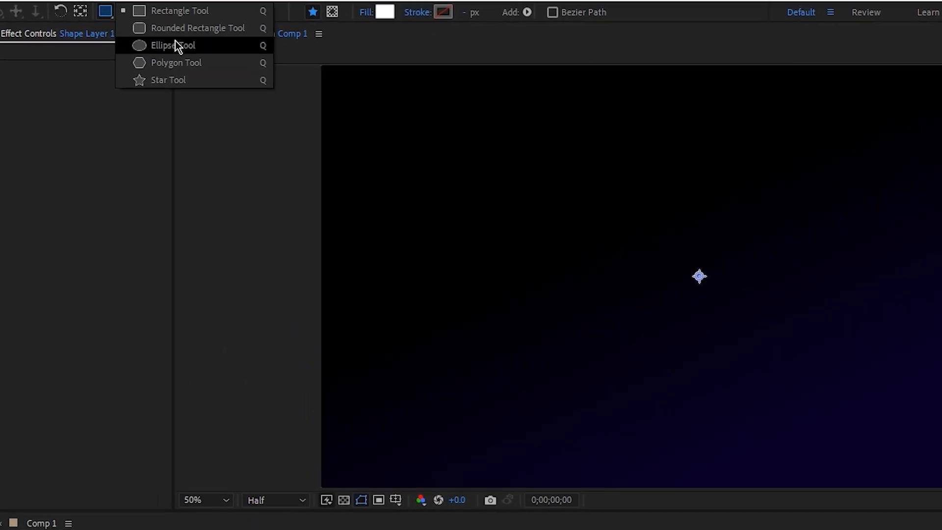
pyautogui.click(178, 30)
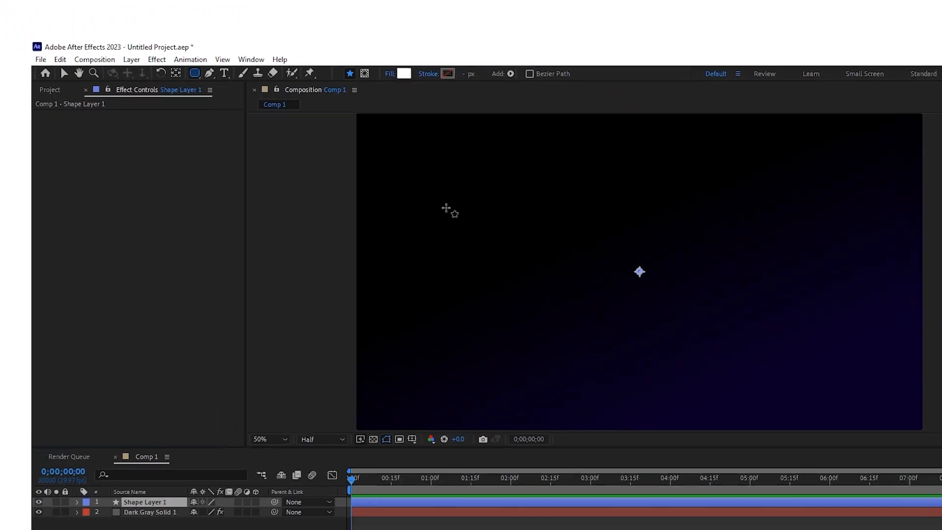
pyautogui.moveTo(444, 193); pyautogui.dragTo(866, 317)
pyautogui.moveTo(622, 230); pyautogui.dragTo(696, 246)
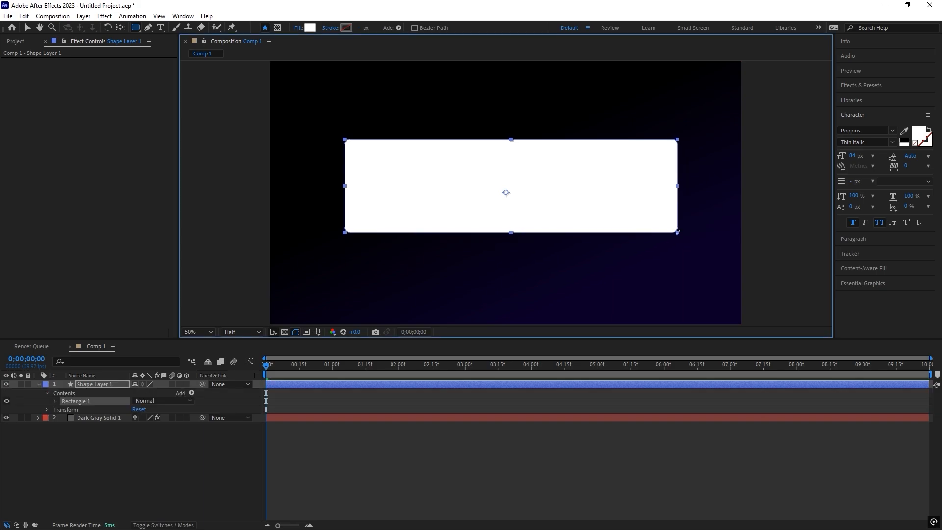
pyautogui.press('v')
pyautogui.moveTo(551, 194); pyautogui.dragTo(552, 205)
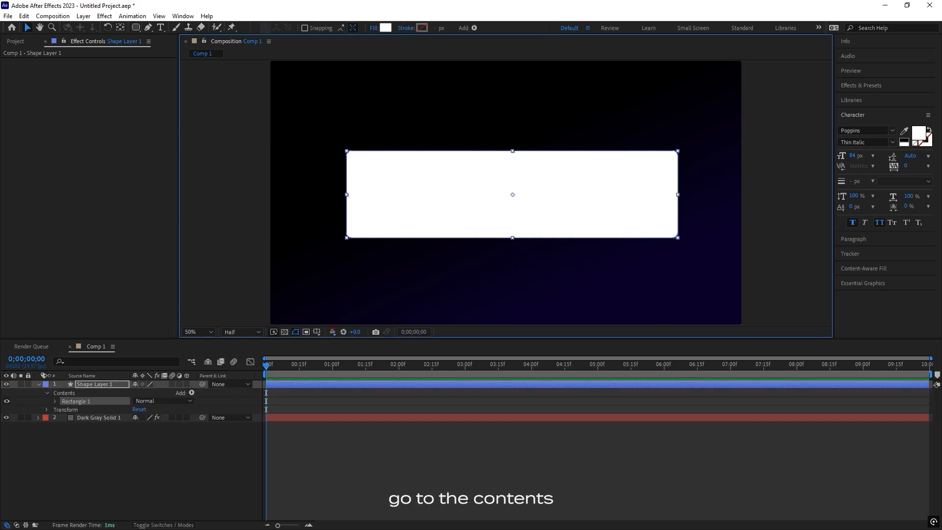
# Set the roundness of the rectangle path to 92.
pyautogui.click(55, 401)
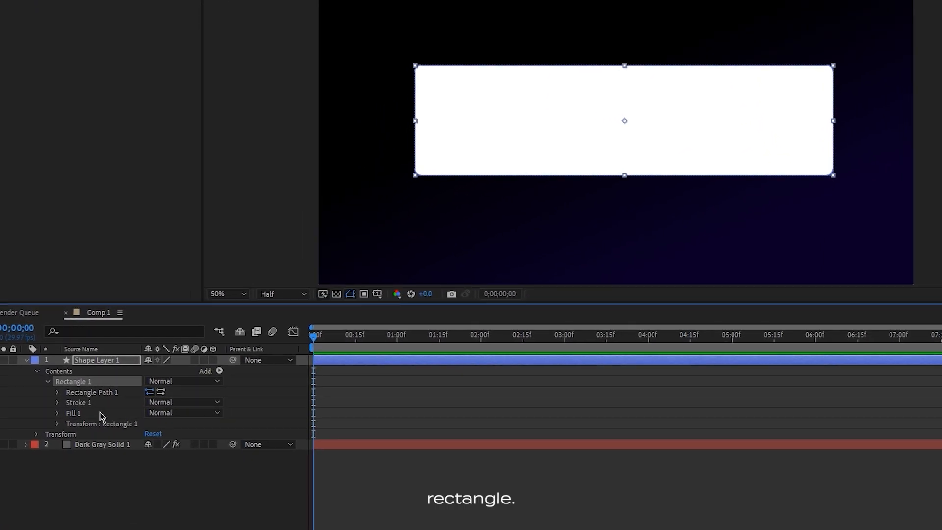
pyautogui.click(60, 385)
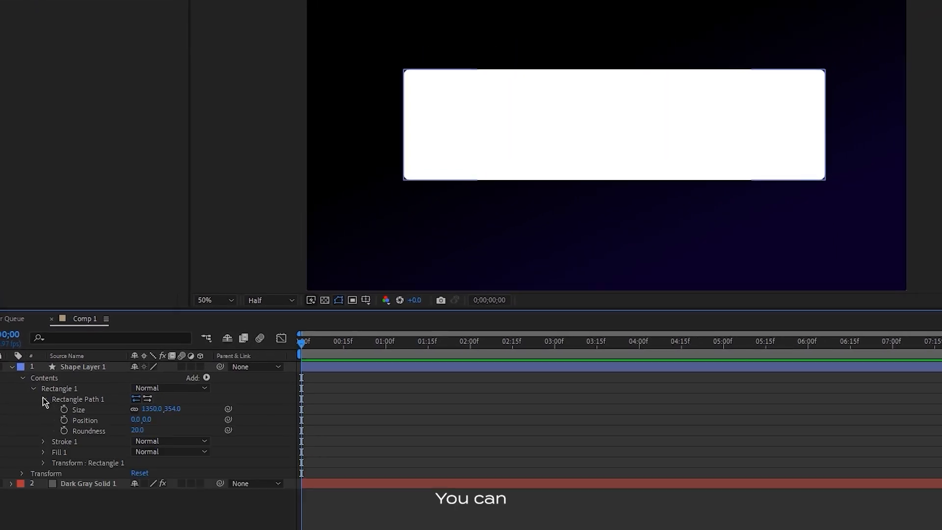
pyautogui.moveTo(161, 423); pyautogui.dragTo(194, 424)
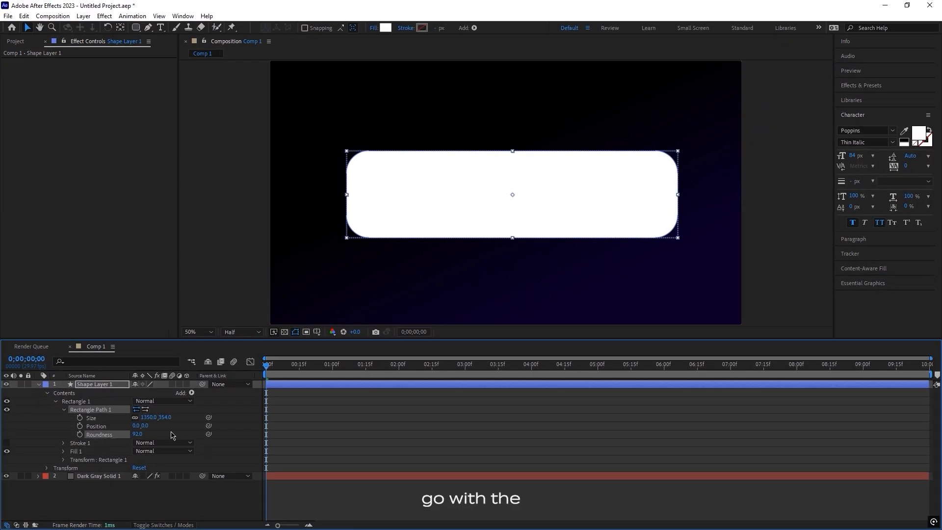
pyautogui.click(301, 288)
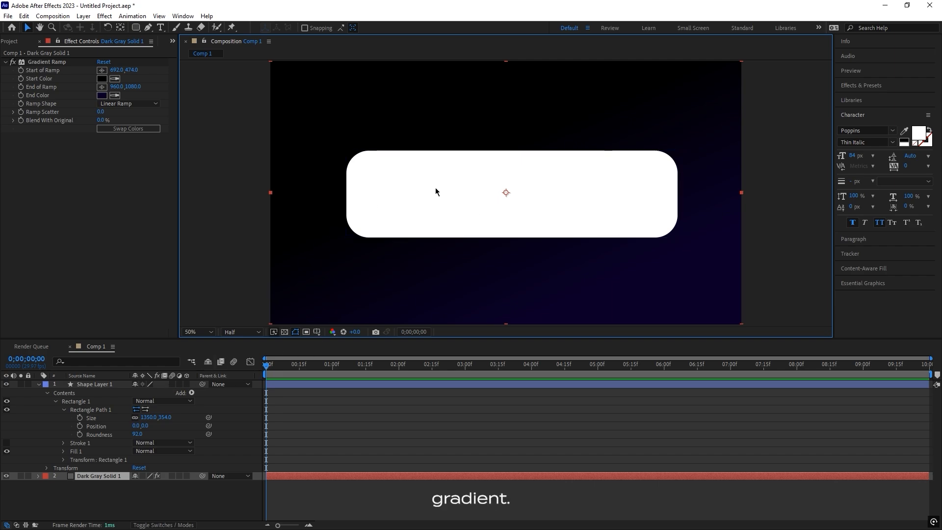
# Apply the 4-Color Gradient effect to the rectangle's shape layer.
pyautogui.click(321, 389)
pyautogui.hotkey('ctrl', 'space')
pyautogui.write('4')
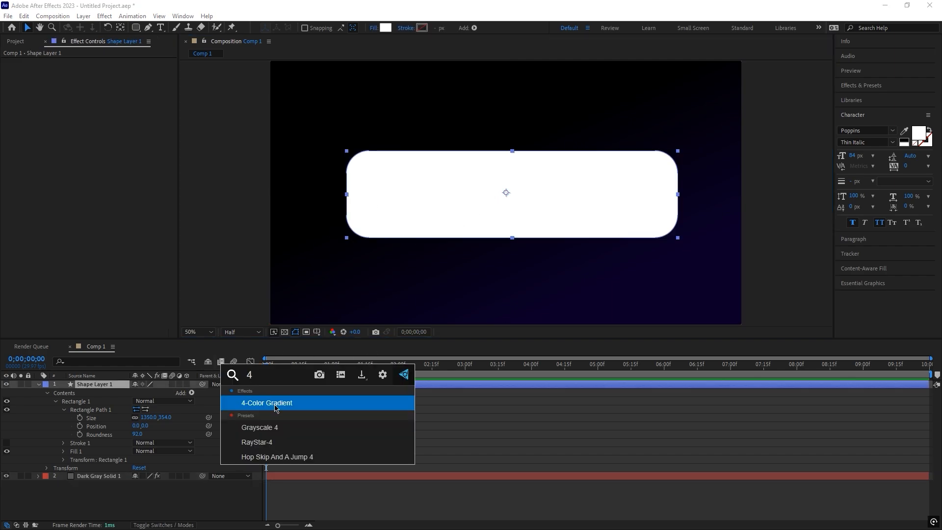
pyautogui.click(276, 408)
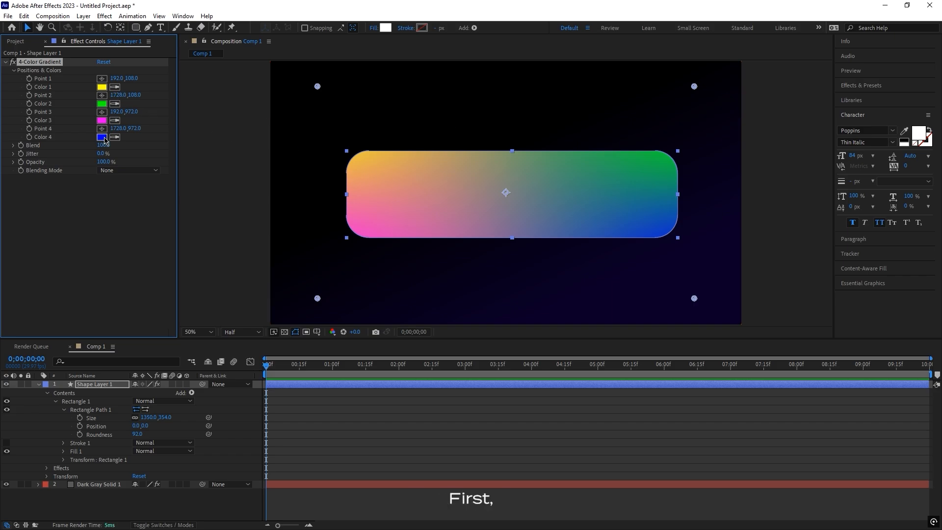
pyautogui.click(103, 138)
pyautogui.moveTo(545, 218); pyautogui.dragTo(655, 227)
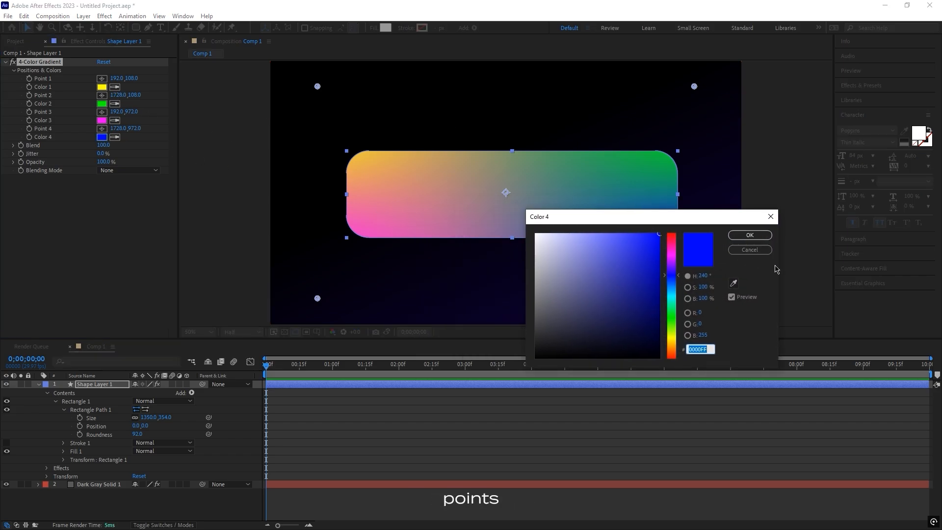
pyautogui.click(758, 252)
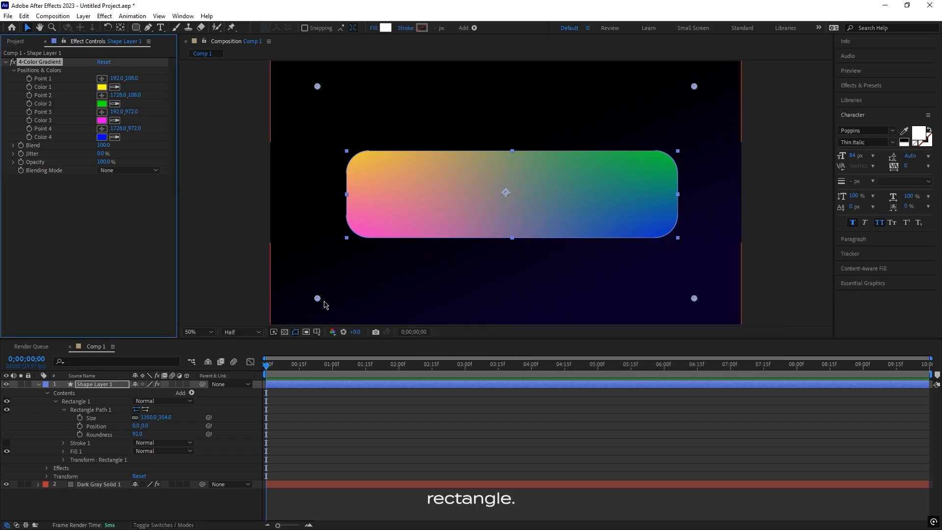
# Move the four gradient points inside the rectangle, to about 424, 420; 1102, 450; 734, 650 and 1536, 660.
pyautogui.moveTo(317, 299); pyautogui.dragTo(443, 221)
pyautogui.moveTo(317, 86); pyautogui.dragTo(377, 174)
pyautogui.moveTo(693, 86); pyautogui.dragTo(528, 170)
pyautogui.moveTo(694, 297); pyautogui.dragTo(647, 224)
pyautogui.moveTo(528, 169); pyautogui.dragTo(541, 171)
pyautogui.moveTo(444, 220); pyautogui.dragTo(450, 220)
pyautogui.moveTo(377, 175); pyautogui.dragTo(374, 163)
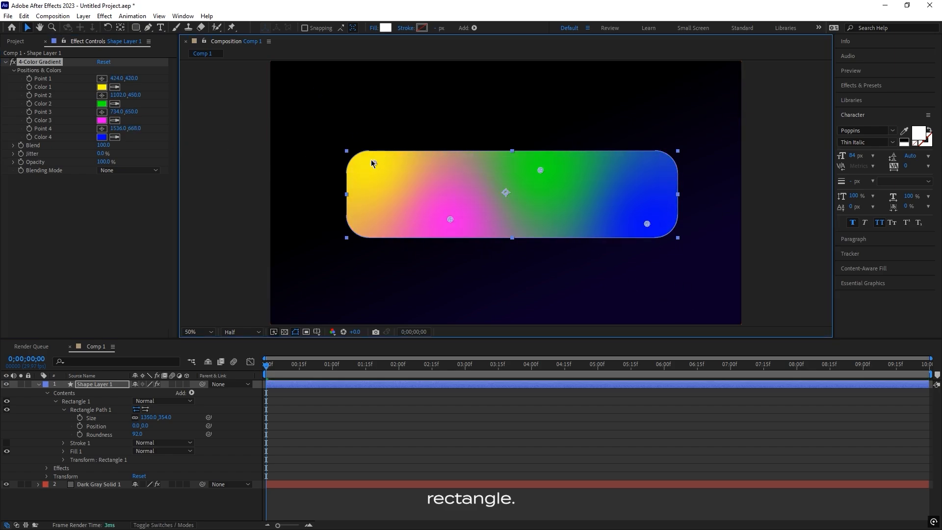
# Set Color 4 of the 4-Color Gradient to black.
pyautogui.click(102, 138)
pyautogui.moveTo(549, 344); pyautogui.dragTo(533, 361)
pyautogui.click(751, 235)
# Change Color 3 of the gradient to a very dark blue-purple.
pyautogui.click(102, 120)
pyautogui.moveTo(672, 255); pyautogui.dragTo(660, 347)
pyautogui.moveTo(672, 331); pyautogui.dragTo(681, 254)
pyautogui.moveTo(659, 352); pyautogui.dragTo(657, 334)
pyautogui.moveTo(672, 295); pyautogui.dragTo(683, 268)
pyautogui.click(750, 236)
pyautogui.click(102, 104)
pyautogui.click(749, 250)
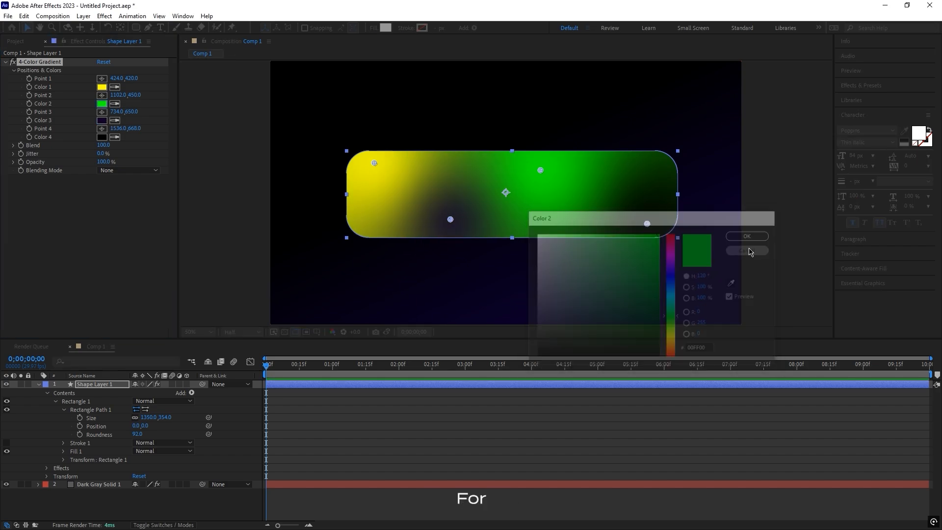
# Set the gradient's Color 1 to black and Color 3 to a saturated purple.
pyautogui.click(102, 88)
pyautogui.moveTo(549, 346); pyautogui.dragTo(531, 361)
pyautogui.click(751, 236)
pyautogui.click(102, 121)
pyautogui.moveTo(657, 300); pyautogui.dragTo(675, 271)
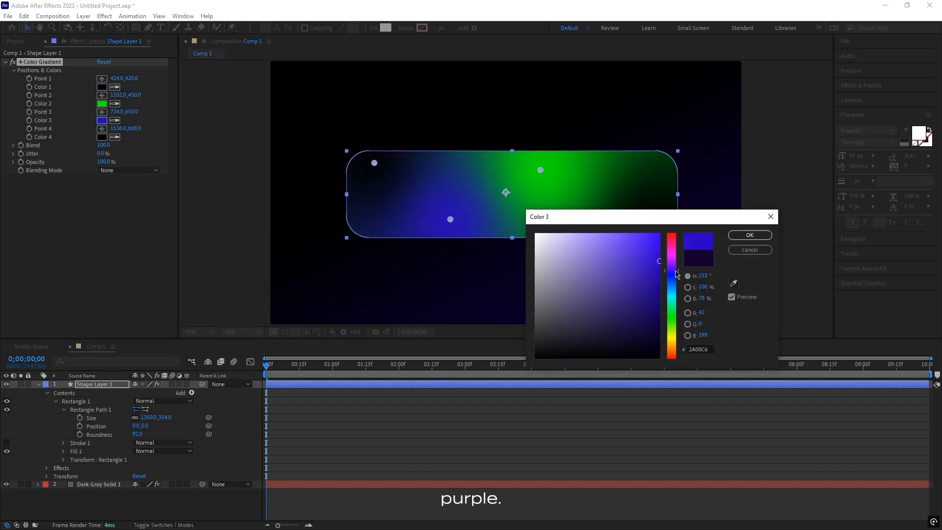
pyautogui.click(749, 235)
# Shift gradient Points 1 and 3 slightly towards the rectangle's left side and set Color 2 to a vivid blue.
pyautogui.moveTo(374, 163); pyautogui.dragTo(362, 166)
pyautogui.moveTo(450, 220); pyautogui.dragTo(440, 217)
pyautogui.click(102, 104)
pyautogui.moveTo(654, 250); pyautogui.dragTo(662, 232)
pyautogui.moveTo(673, 318); pyautogui.dragTo(673, 272)
pyautogui.click(750, 236)
# Move gradient Point 2 to about 1550, 654, Point 4 to about 1182, 422 and Point 1 to about 360, 424.
pyautogui.moveTo(541, 171); pyautogui.dragTo(615, 220)
pyautogui.moveTo(647, 224); pyautogui.dragTo(560, 163)
pyautogui.moveTo(615, 219); pyautogui.dragTo(651, 221)
pyautogui.moveTo(362, 166); pyautogui.dragTo(360, 165)
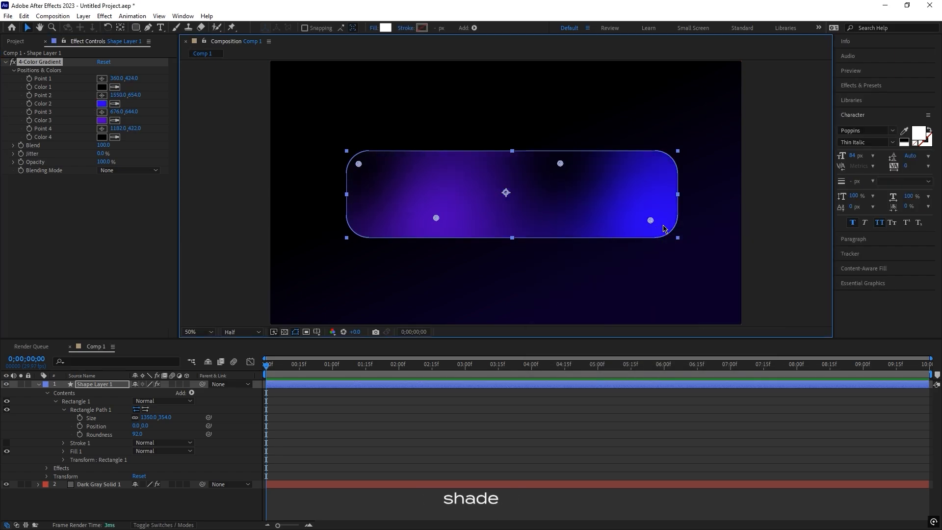
# Change the gradient's Color 2 to purple, about 7200B3.
pyautogui.click(102, 103)
pyautogui.moveTo(789, 287); pyautogui.dragTo(789, 276)
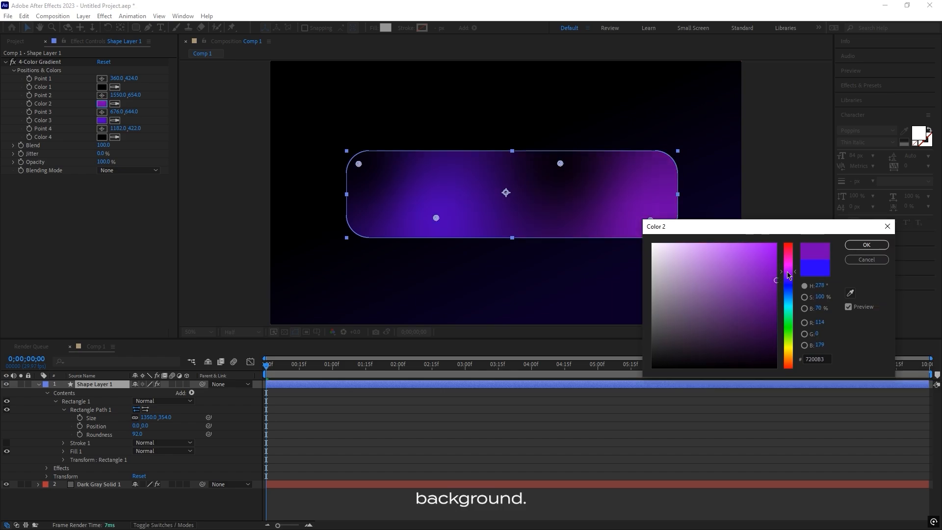
pyautogui.click(866, 244)
# Move the gradient points outside the rectangle: Point 1 about 272, 336; Point 2 about 1738, 820; Point 3 about 716, 772; Point 4 about 1212, 308.
pyautogui.moveTo(560, 167); pyautogui.dragTo(566, 180)
pyautogui.moveTo(651, 220); pyautogui.dragTo(696, 263)
pyautogui.moveTo(555, 163); pyautogui.dragTo(572, 170)
pyautogui.moveTo(436, 218); pyautogui.dragTo(446, 249)
pyautogui.moveTo(568, 169); pyautogui.dragTo(568, 138)
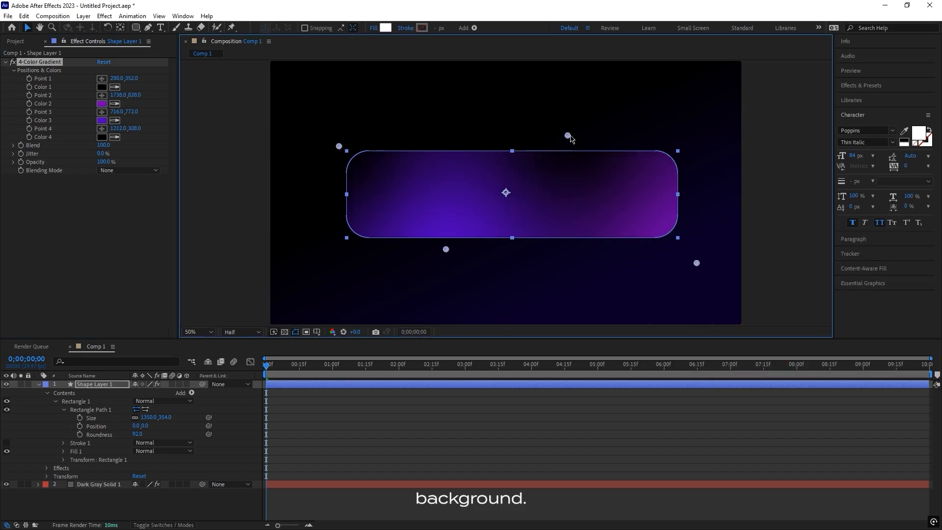
pyautogui.click(554, 306)
# Add a Bevel and Emboss layer style to the rectangle's shape layer.
pyautogui.click(86, 386)
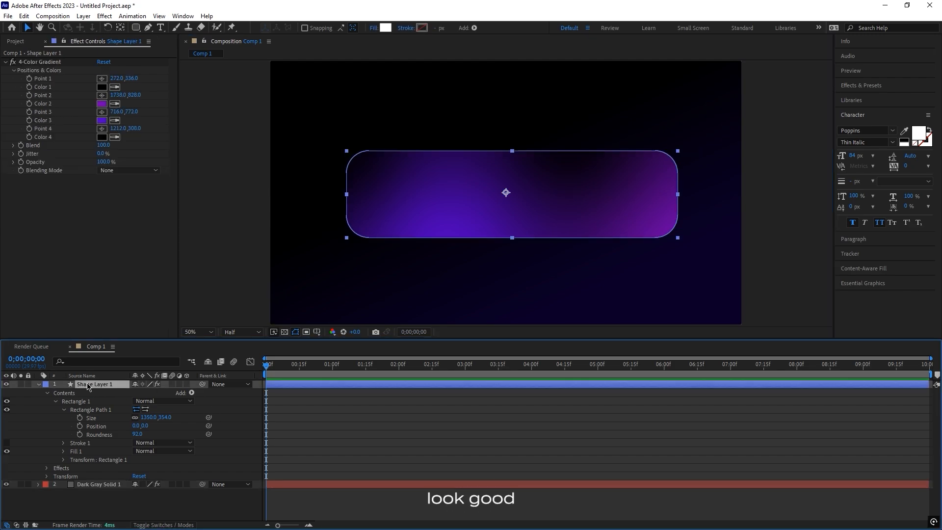
pyautogui.rightClick(88, 387)
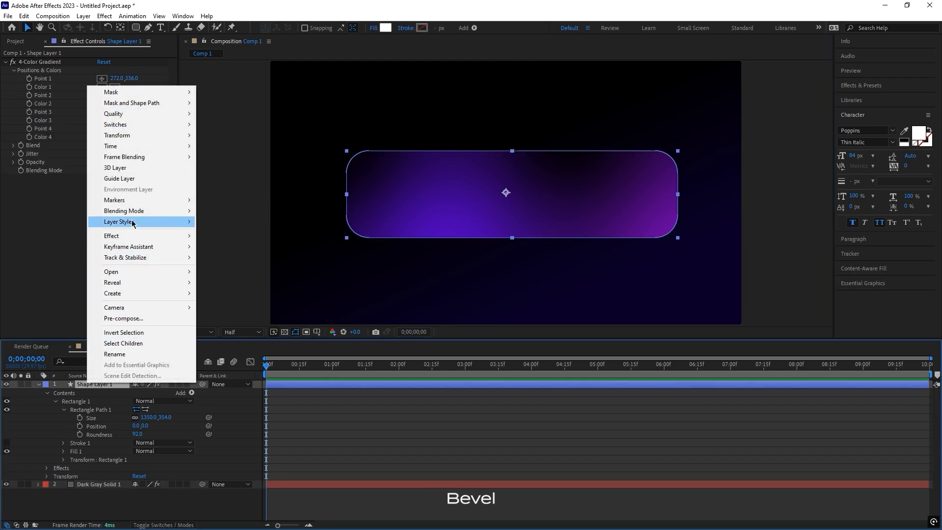
pyautogui.moveTo(133, 223)
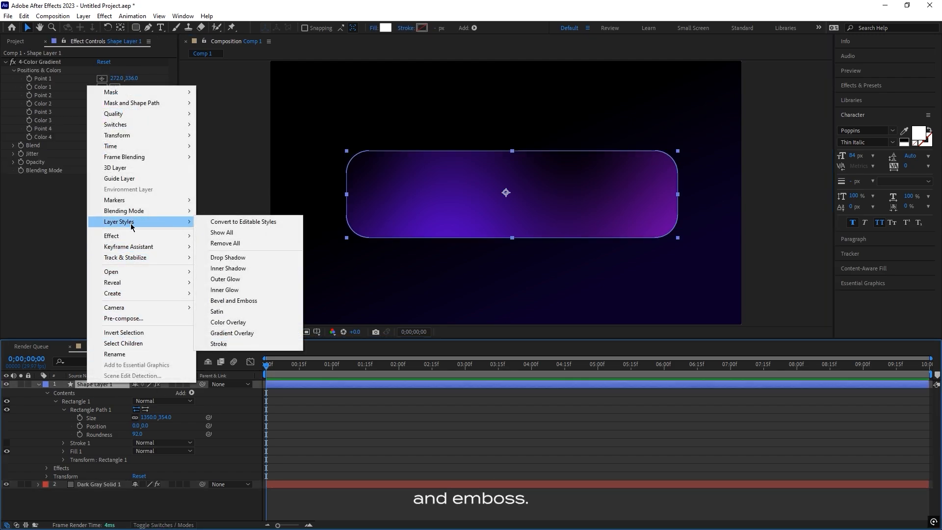
pyautogui.click(248, 300)
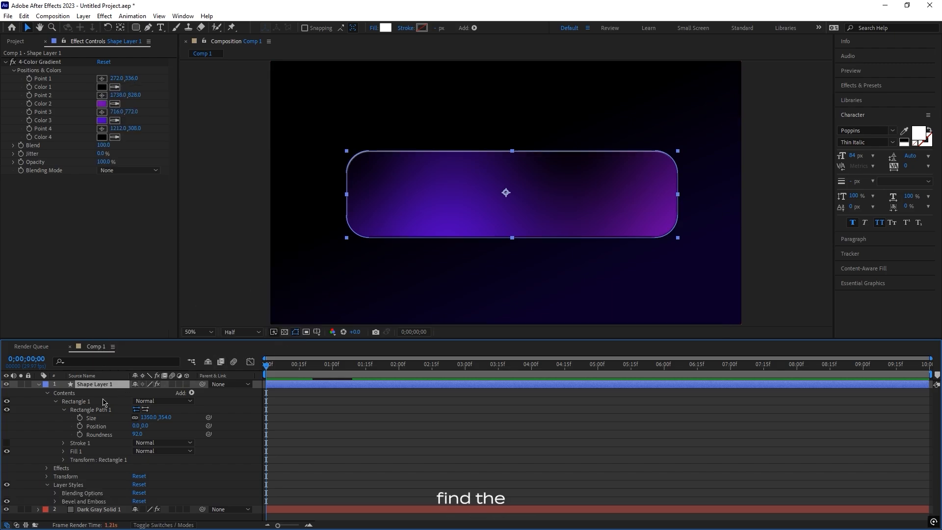
# Expand the Bevel and Emboss settings and set the bevel size to 8.
pyautogui.click(56, 402)
pyautogui.click(104, 400)
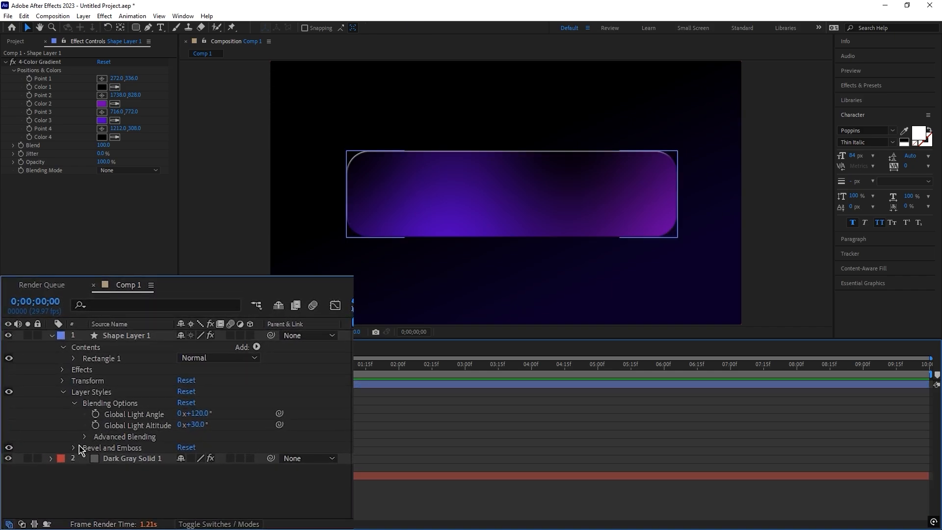
pyautogui.click(74, 447)
pyautogui.scroll(-3, 66, 423)
pyautogui.scroll(-1, 198, 464)
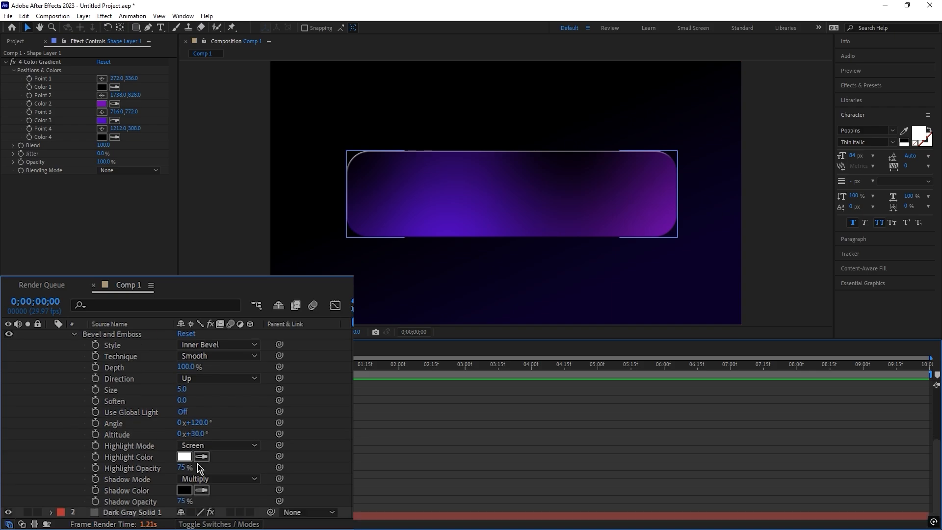
pyautogui.moveTo(184, 394); pyautogui.dragTo(191, 394)
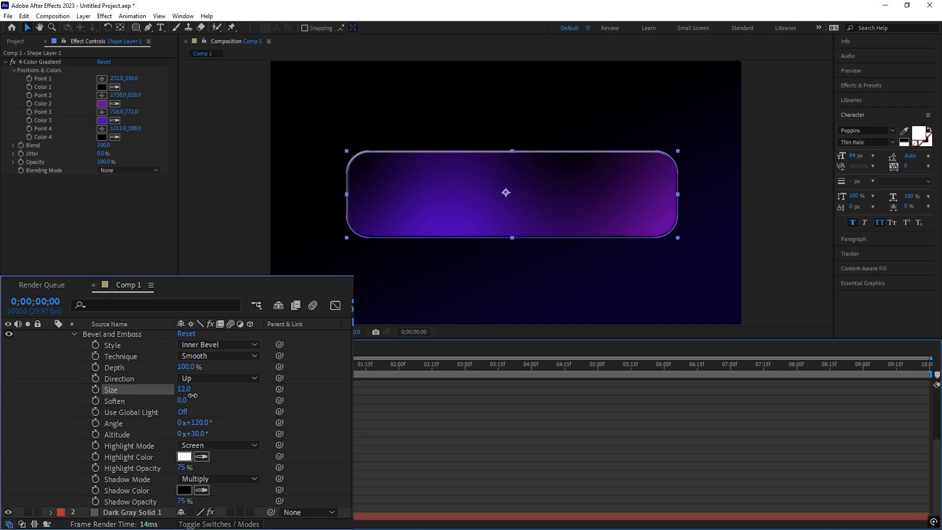
pyautogui.click(316, 301)
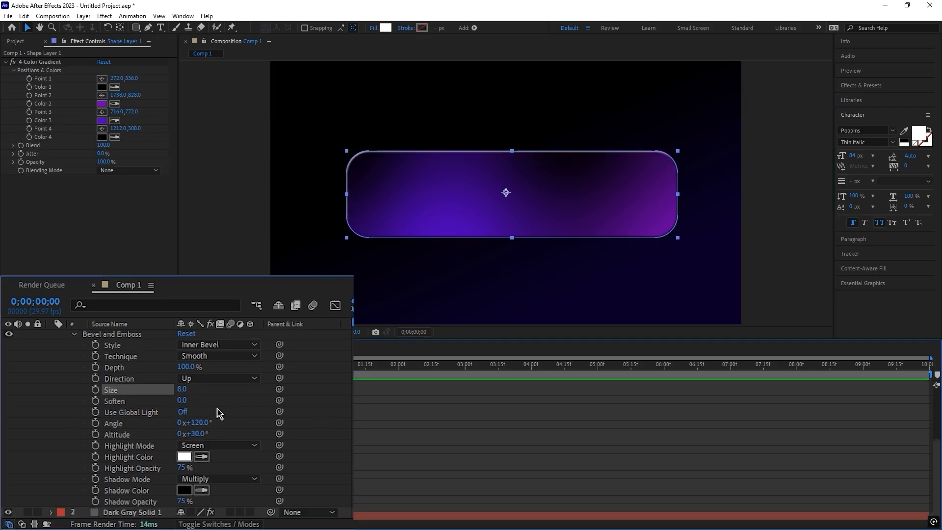
# Set the bevel technique to Chisel Hard and its depth to 27%.
pyautogui.click(215, 356)
pyautogui.click(206, 374)
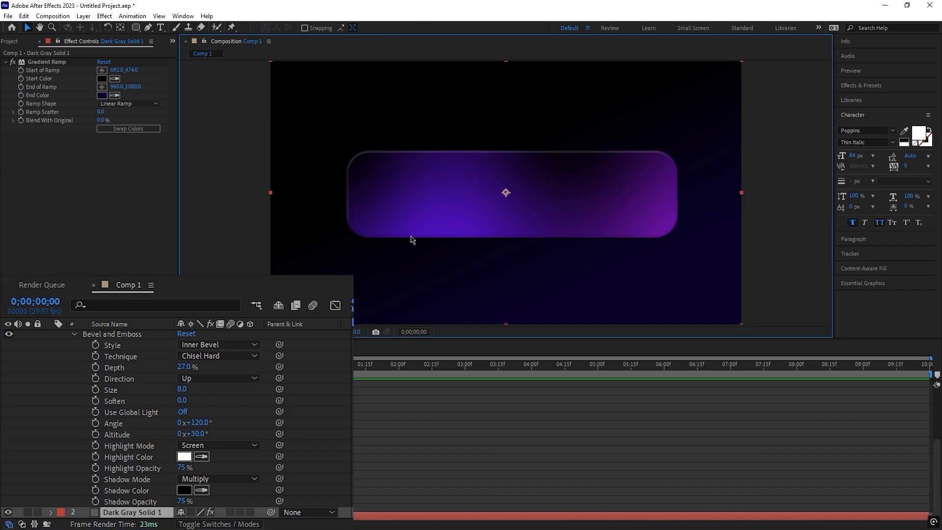
pyautogui.click(481, 235)
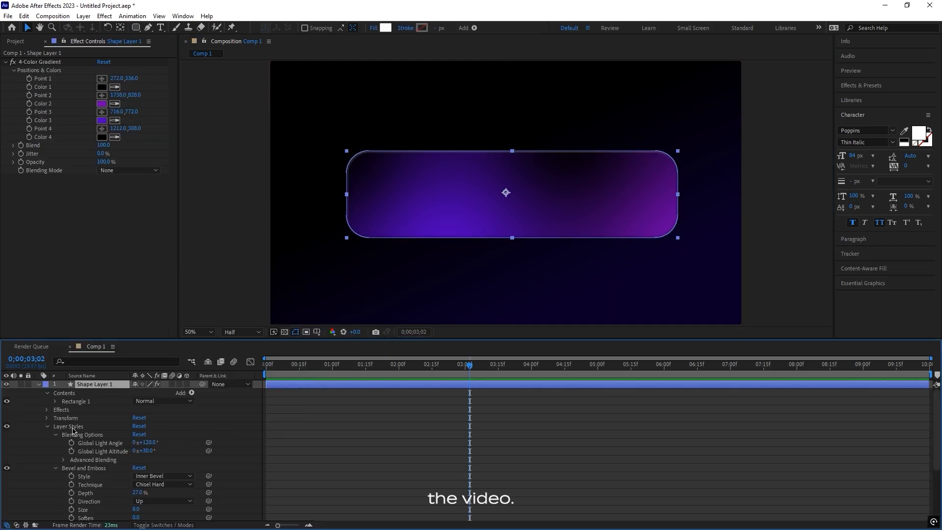
# Set Position and Scale keyframes in the rectangle layer's Transform properties at 0;00;03;02.
pyautogui.click(47, 393)
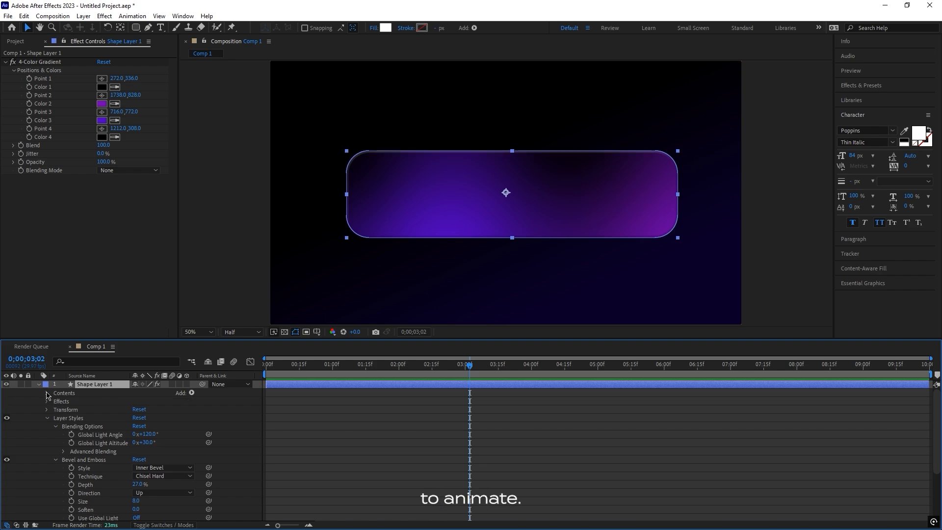
pyautogui.click(46, 418)
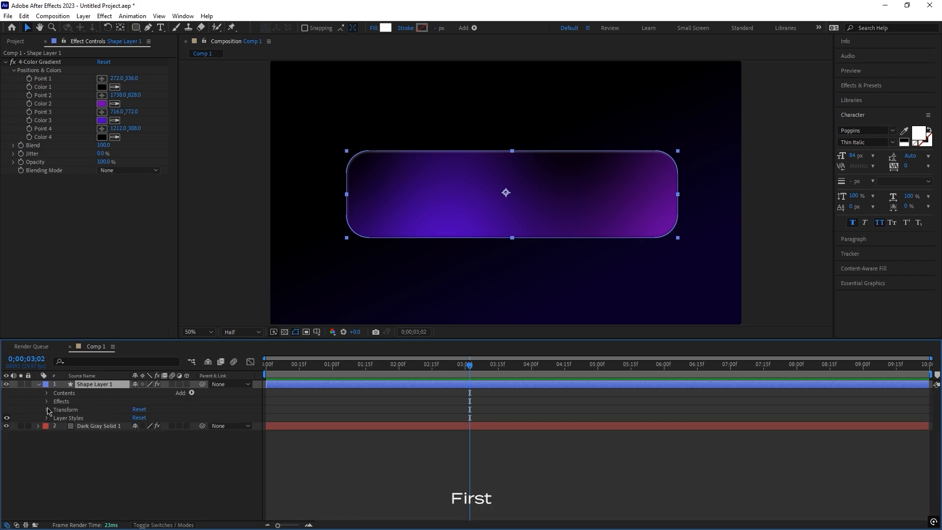
pyautogui.click(47, 410)
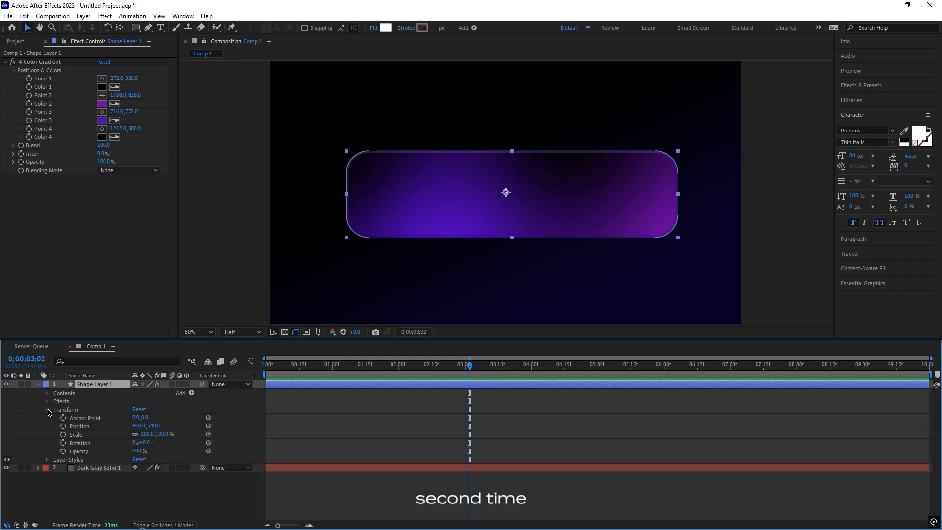
pyautogui.click(63, 429)
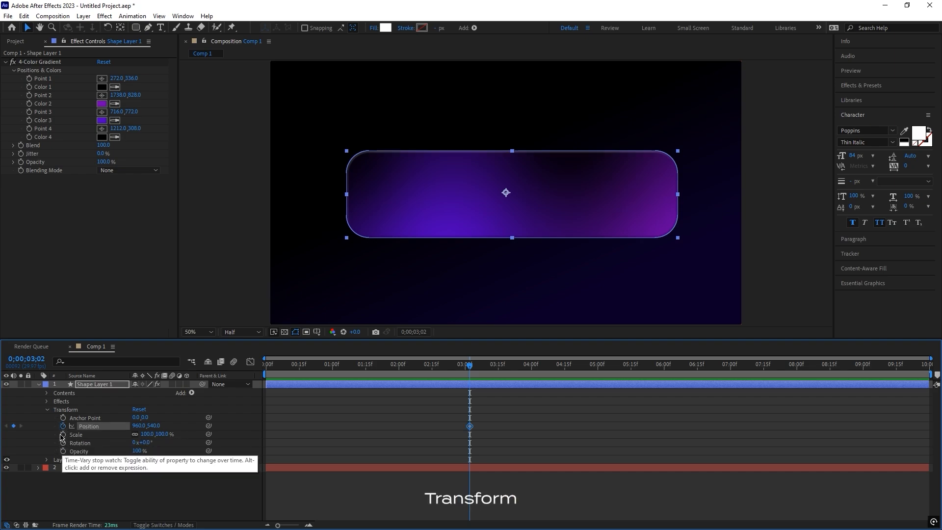
pyautogui.click(63, 434)
# Set Size, Position and Roundness keyframes on the layer's rectangle path at 0;00;03;02.
pyautogui.click(47, 459)
pyautogui.click(47, 393)
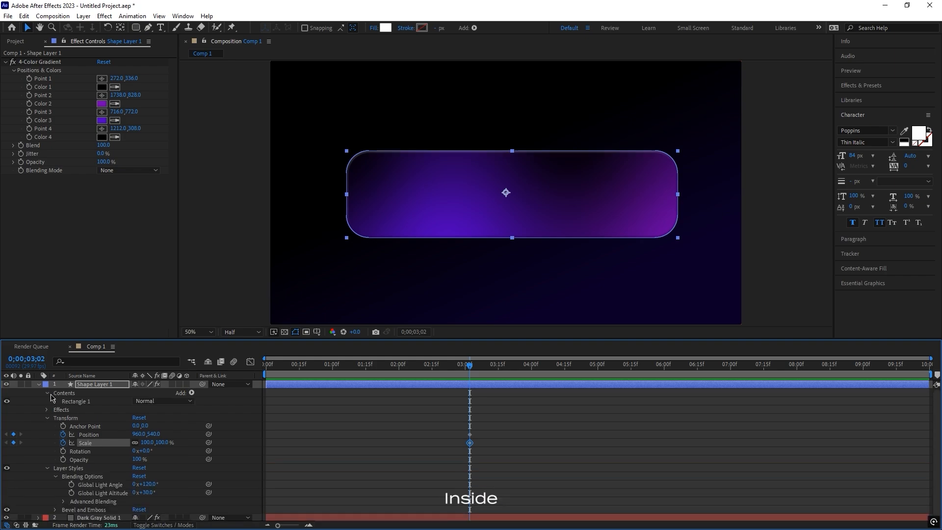
pyautogui.click(55, 401)
pyautogui.click(80, 434)
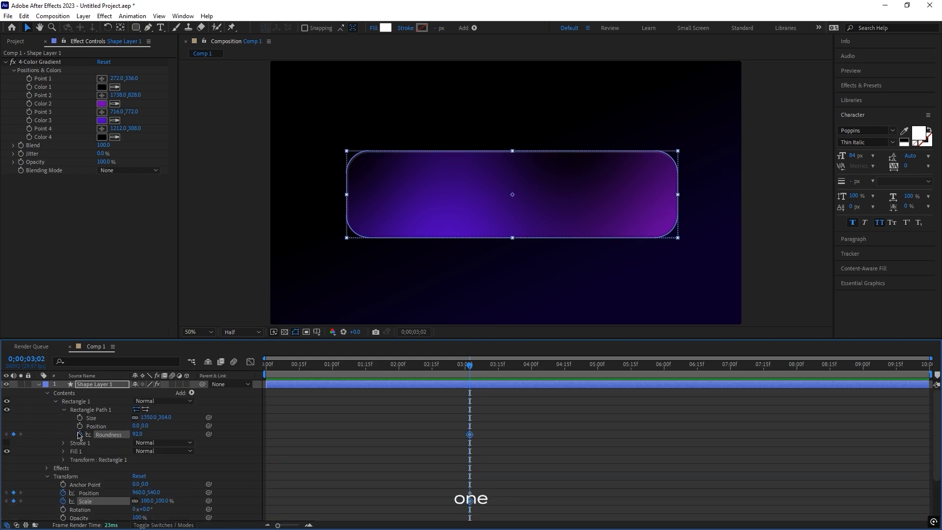
pyautogui.click(79, 417)
pyautogui.click(79, 425)
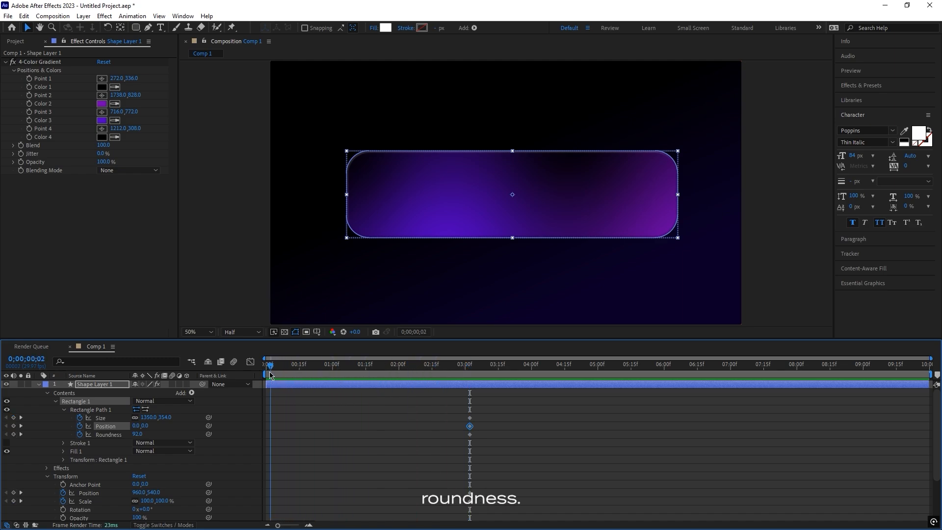
# At 0;00;00;02, move the shape layer up to a Y position of 223 and scale it to 72%.
pyautogui.scroll(-3, 306, 390)
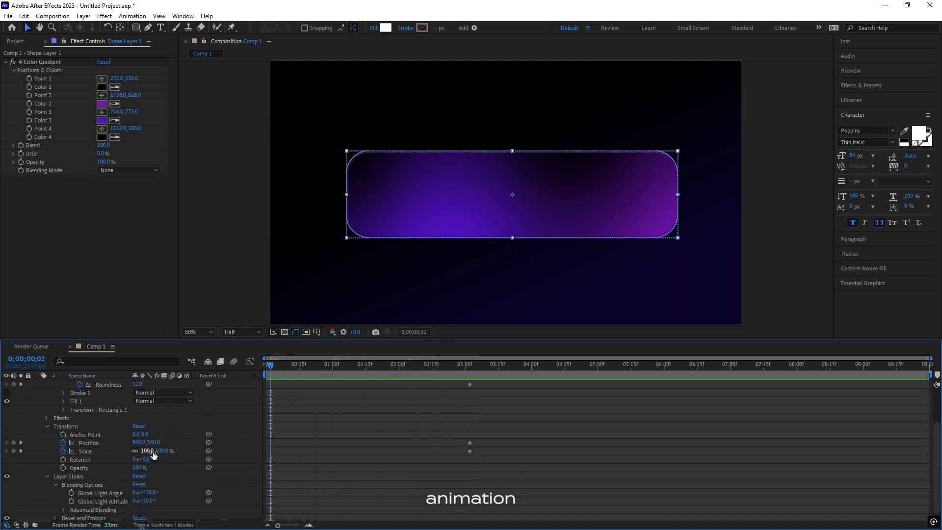
pyautogui.scroll(-1, 154, 455)
pyautogui.moveTo(154, 432); pyautogui.dragTo(2, 433)
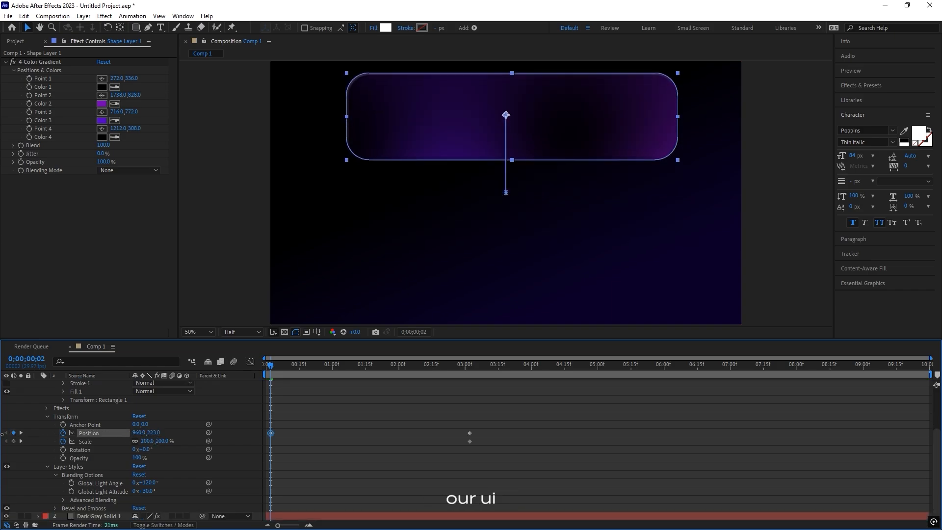
pyautogui.scroll(3, 97, 447)
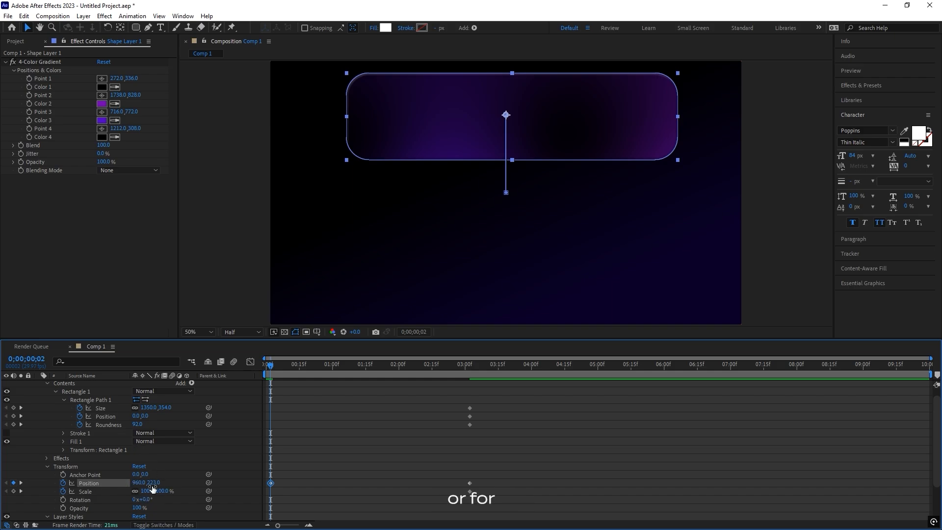
pyautogui.moveTo(164, 493); pyautogui.dragTo(152, 492)
# Set the rectangle path's roundness to 356 and size to 1180 × 309.4, and raise the layer above the frame to about Y -203.
pyautogui.moveTo(139, 425); pyautogui.dragTo(155, 410)
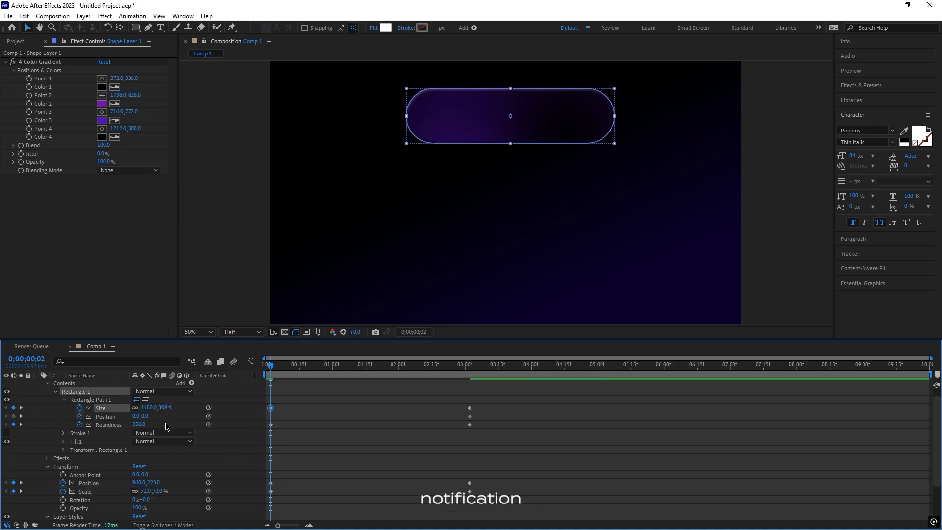
pyautogui.moveTo(148, 483); pyautogui.dragTo(133, 483)
pyautogui.click(322, 381)
pyautogui.moveTo(323, 384); pyautogui.dragTo(486, 402)
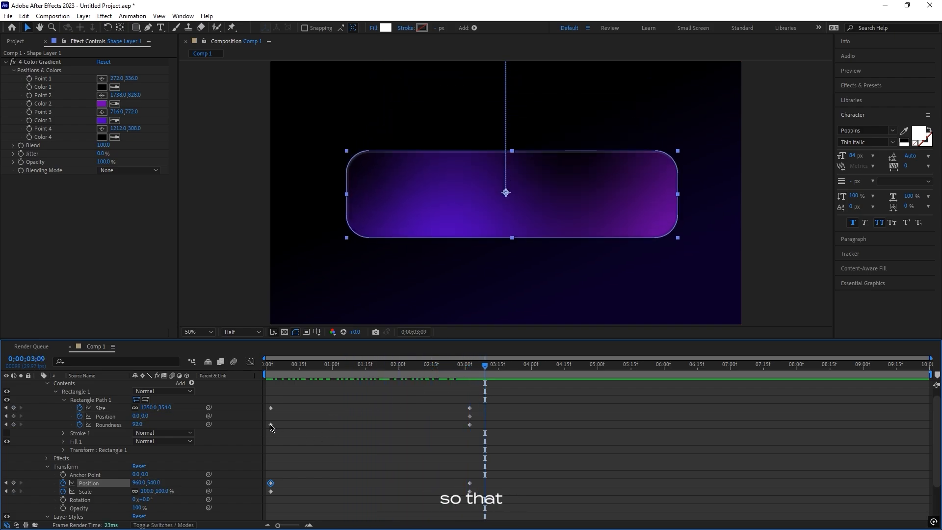
# Retime the Roundness keyframes to about 0;00;02;07 and 0;00;03;13, and the last Size keyframe to about 0;00;02;07.
pyautogui.moveTo(271, 425); pyautogui.dragTo(496, 425)
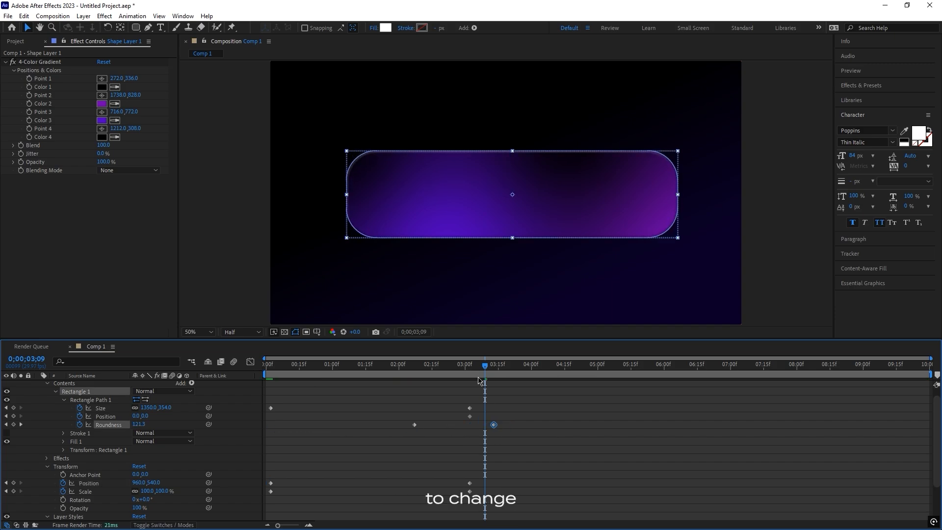
pyautogui.moveTo(445, 372)
pyautogui.mouseDown()
pyautogui.moveTo(422, 372)
pyautogui.moveTo(498, 375)
pyautogui.moveTo(432, 373)
pyautogui.mouseUp()
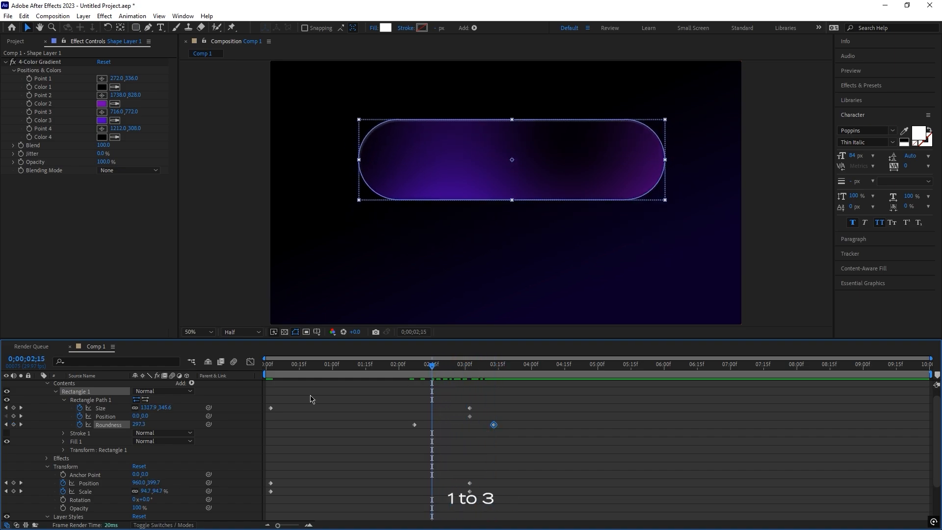
pyautogui.click(269, 404)
pyautogui.click(270, 408)
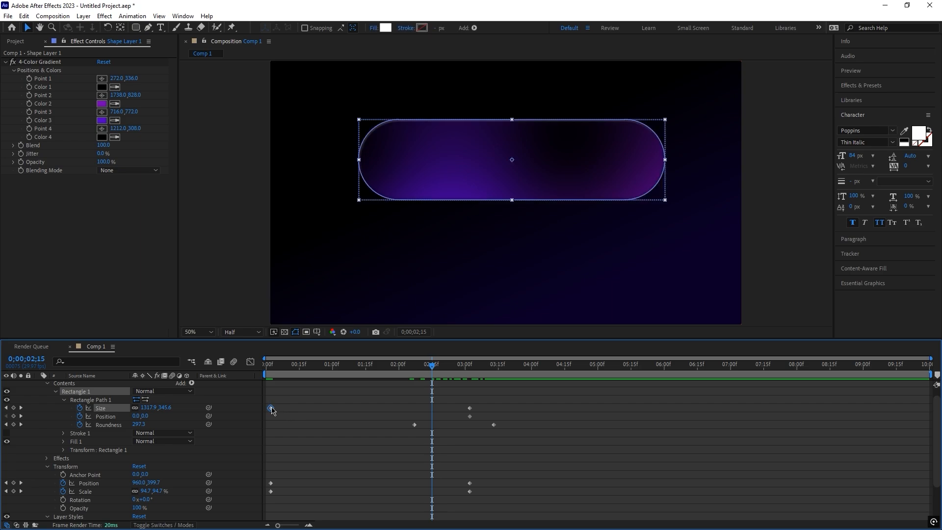
pyautogui.moveTo(469, 407); pyautogui.dragTo(415, 408)
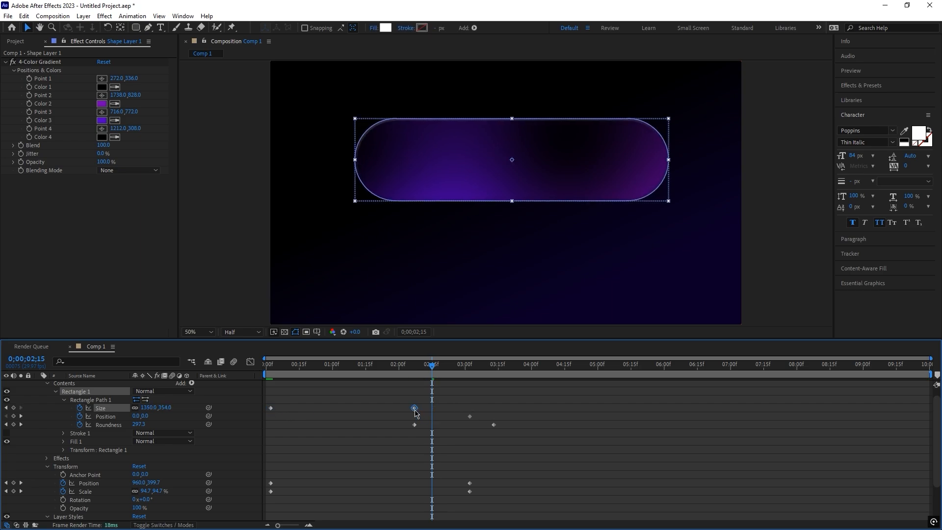
# Retime the layer's last Position keyframe to about 0;00;02;16 and its last Scale keyframe to about 0;00;02;21, checking the motion.
pyautogui.moveTo(432, 373); pyautogui.dragTo(487, 377)
pyautogui.click(276, 497)
pyautogui.moveTo(470, 491); pyautogui.dragTo(505, 483)
pyautogui.moveTo(487, 372); pyautogui.dragTo(430, 377)
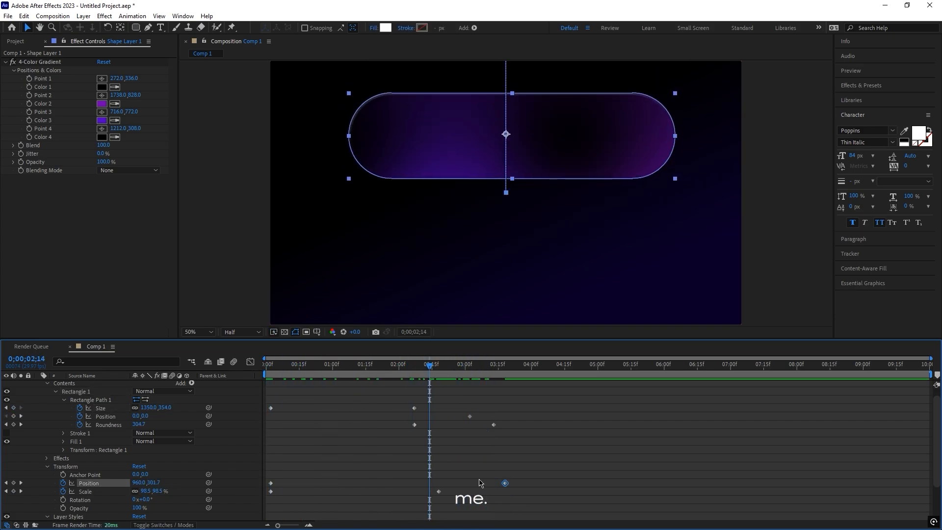
pyautogui.moveTo(504, 484); pyautogui.dragTo(434, 483)
pyautogui.moveTo(438, 492); pyautogui.dragTo(481, 492)
pyautogui.moveTo(275, 372); pyautogui.dragTo(443, 343)
pyautogui.moveTo(480, 491); pyautogui.dragTo(465, 492)
pyautogui.moveTo(281, 371); pyautogui.dragTo(422, 373)
pyautogui.moveTo(466, 491); pyautogui.dragTo(445, 492)
pyautogui.moveTo(423, 372); pyautogui.dragTo(461, 378)
# Apply Easy Ease to all of the rectangle layer's keyframes.
pyautogui.click(466, 400)
pyautogui.moveTo(268, 384); pyautogui.dragTo(495, 498)
pyautogui.press('F9')
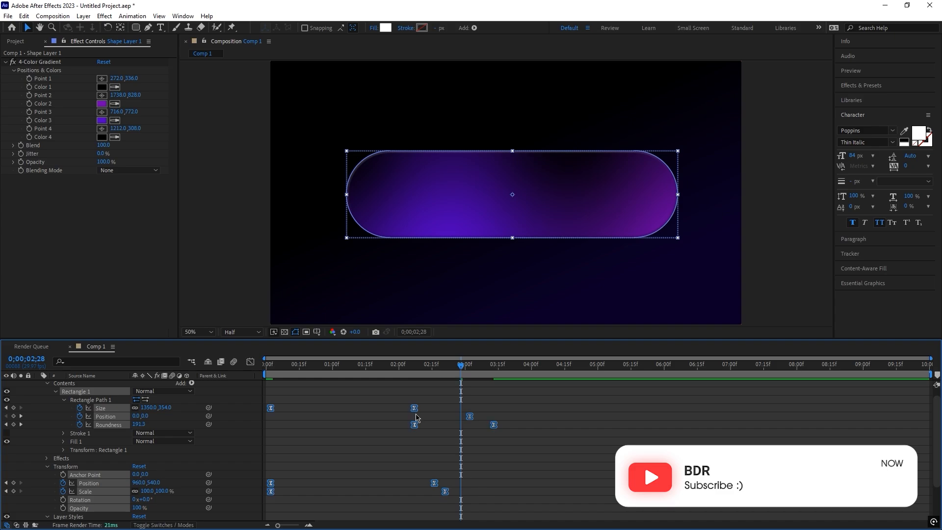
# Apply the 0 - 100 curve preset of the Reach plugin to the two Size keyframes.
pyautogui.moveTo(776, 72); pyautogui.dragTo(822, 72)
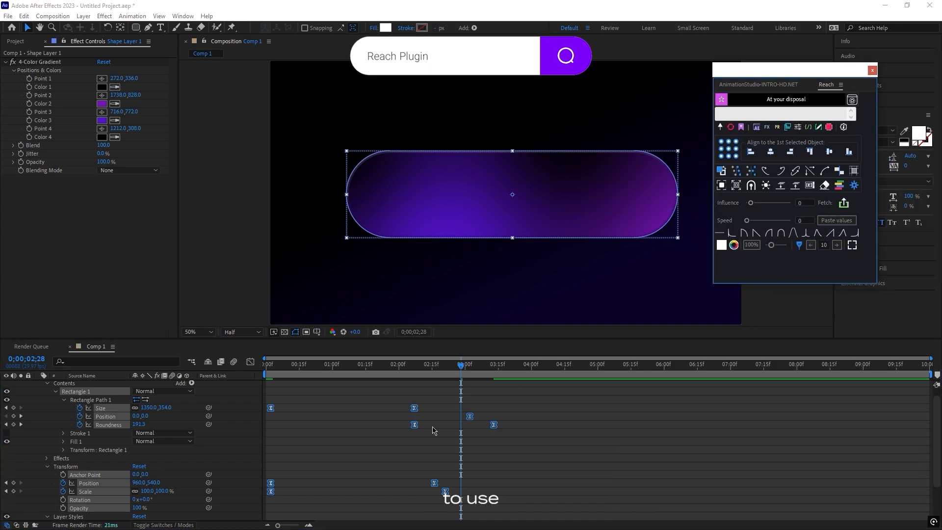
pyautogui.click(298, 410)
pyautogui.moveTo(425, 412); pyautogui.dragTo(260, 398)
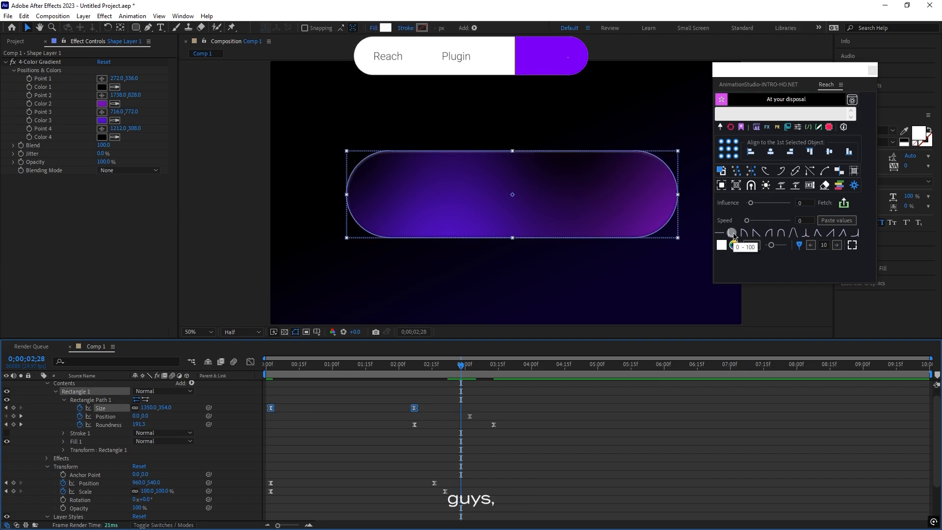
pyautogui.click(733, 235)
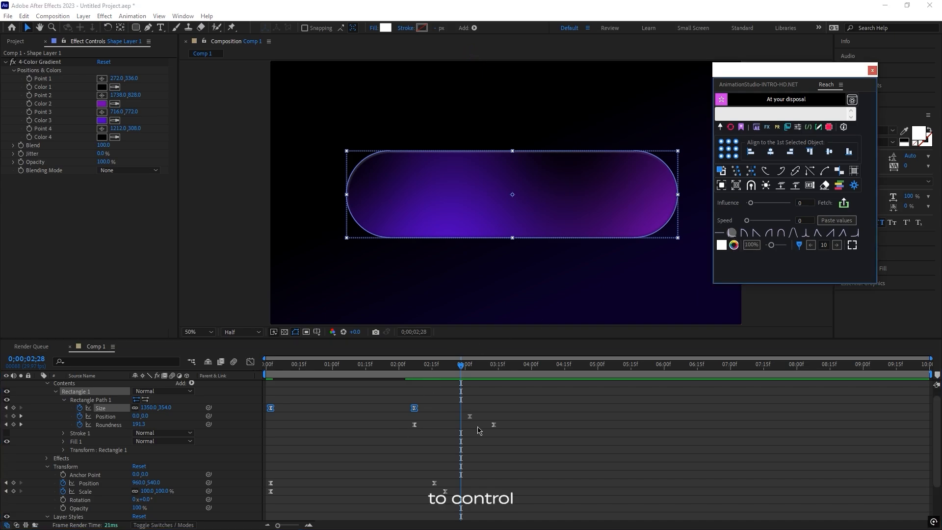
# Apply Reach's sharp center-peak curve preset to the two Roundness keyframes.
pyautogui.click(416, 435)
pyautogui.scroll(-1, 422, 431)
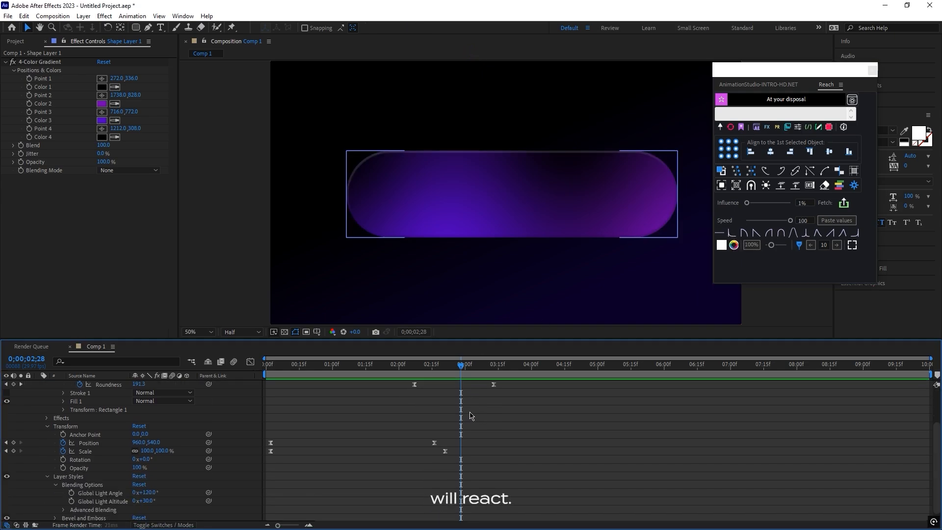
pyautogui.moveTo(432, 419); pyautogui.dragTo(395, 431)
pyautogui.click(435, 424)
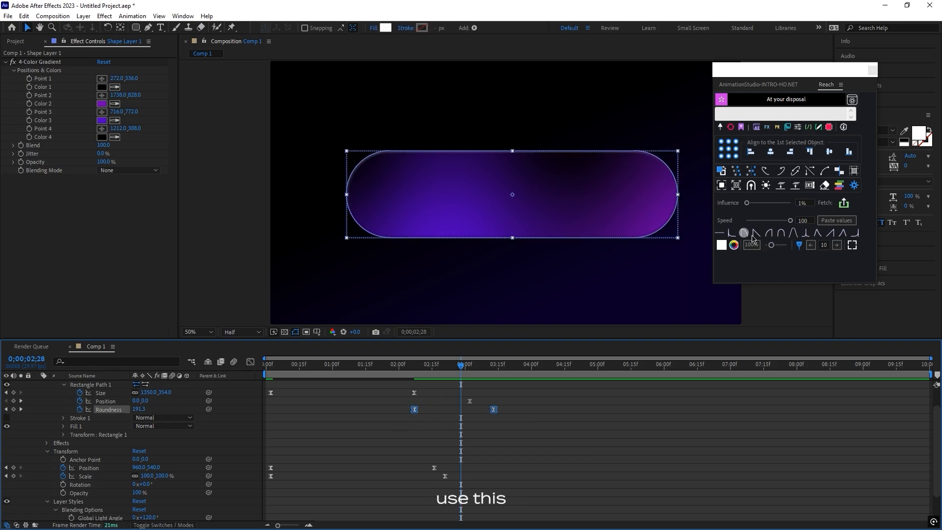
pyautogui.click(811, 237)
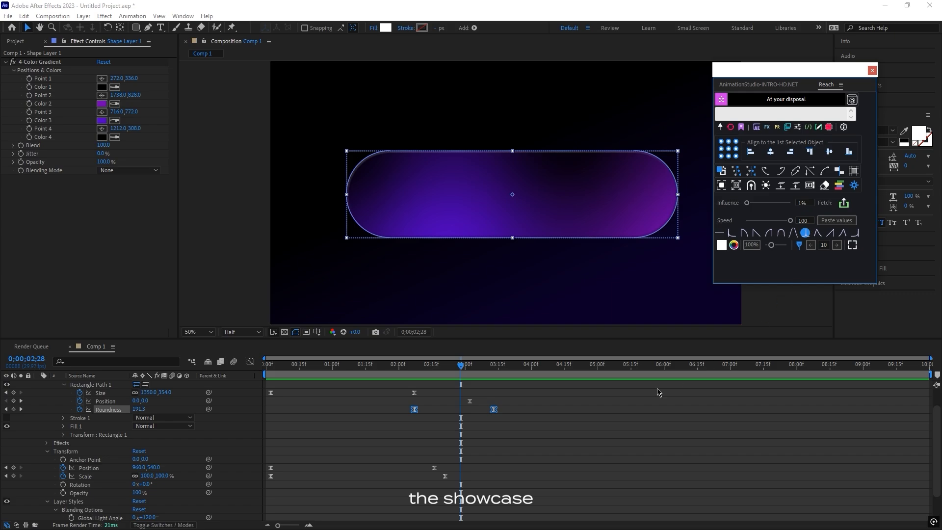
# Apply the same center-peak curve preset to the layer's Transform Position and Scale keyframes.
pyautogui.click(442, 513)
pyautogui.moveTo(286, 465); pyautogui.dragTo(268, 463)
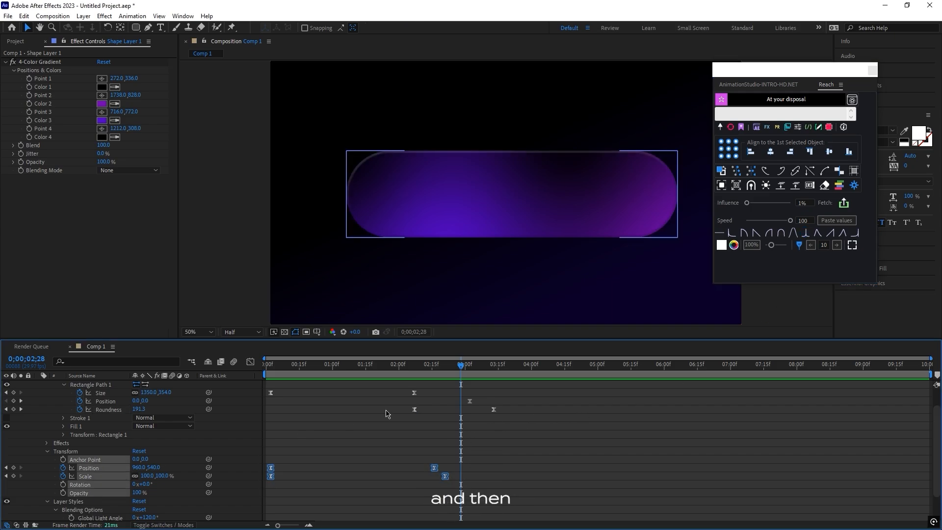
pyautogui.click(805, 232)
# Lower the preview resolution to Third and play the animation from the start.
pyautogui.moveTo(299, 366); pyautogui.dragTo(266, 367)
pyautogui.click(242, 332)
pyautogui.click(238, 377)
pyautogui.press('space')
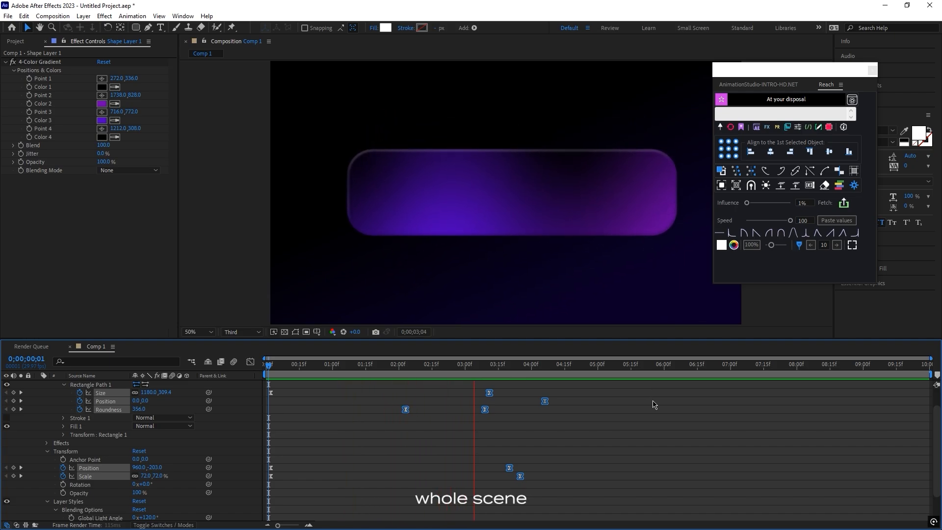
pyautogui.press('space')
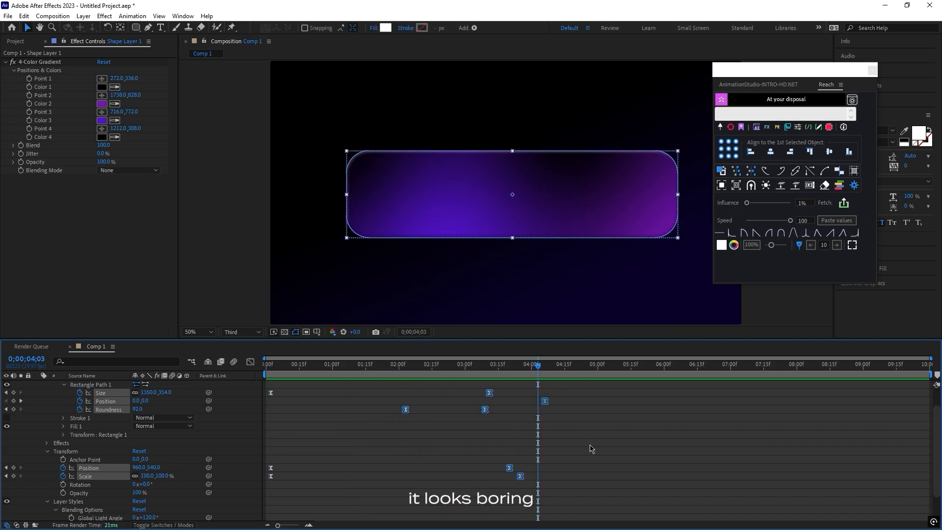
# Collapse the rectangle layer's properties and apply the Deep Glow effect to it.
pyautogui.click(595, 307)
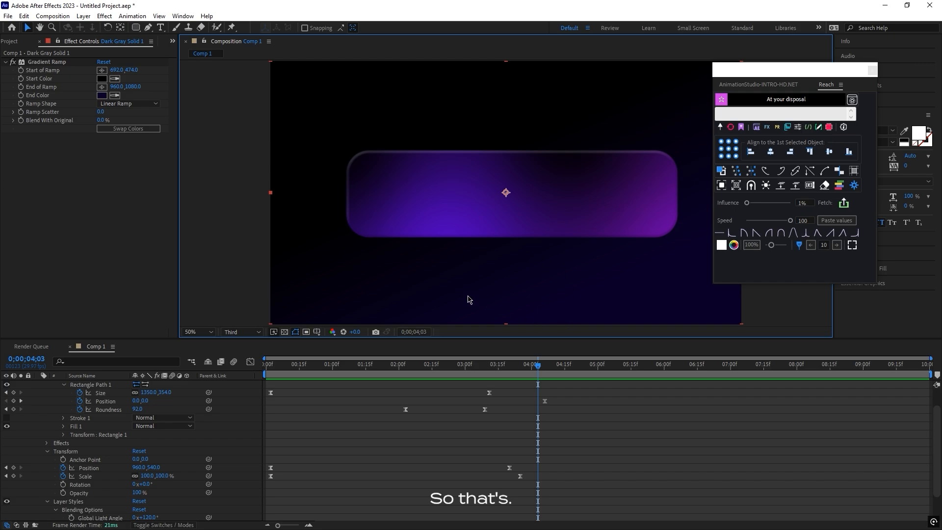
pyautogui.click(431, 233)
pyautogui.scroll(2, 118, 406)
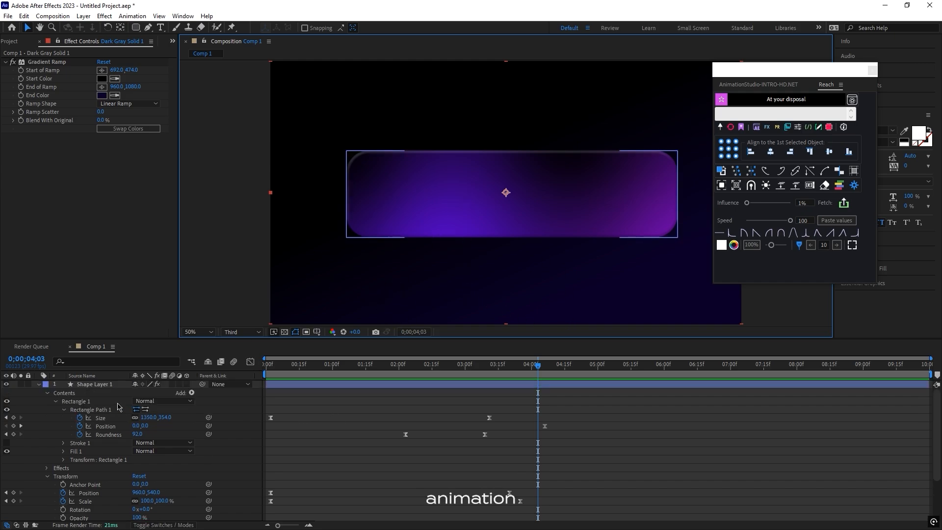
pyautogui.click(38, 384)
pyautogui.click(309, 384)
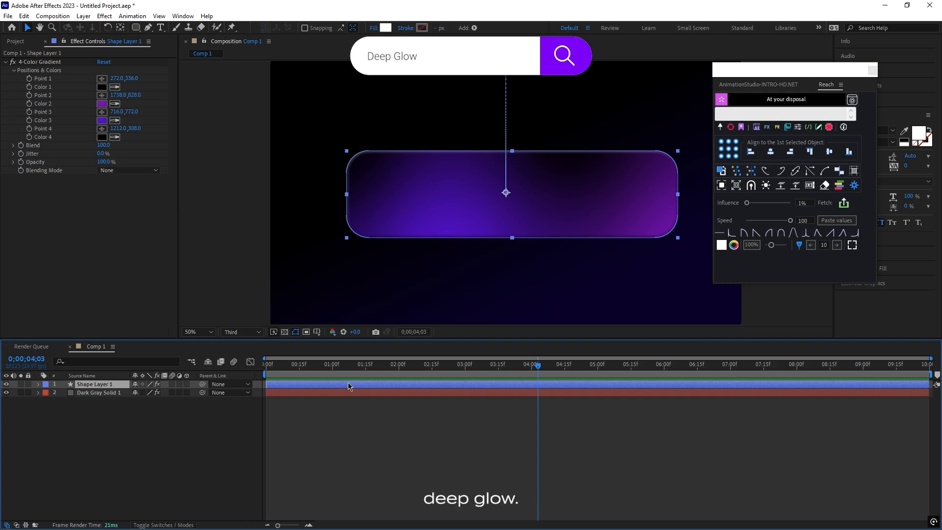
pyautogui.hotkey('ctrl', 'space')
pyautogui.write('dee')
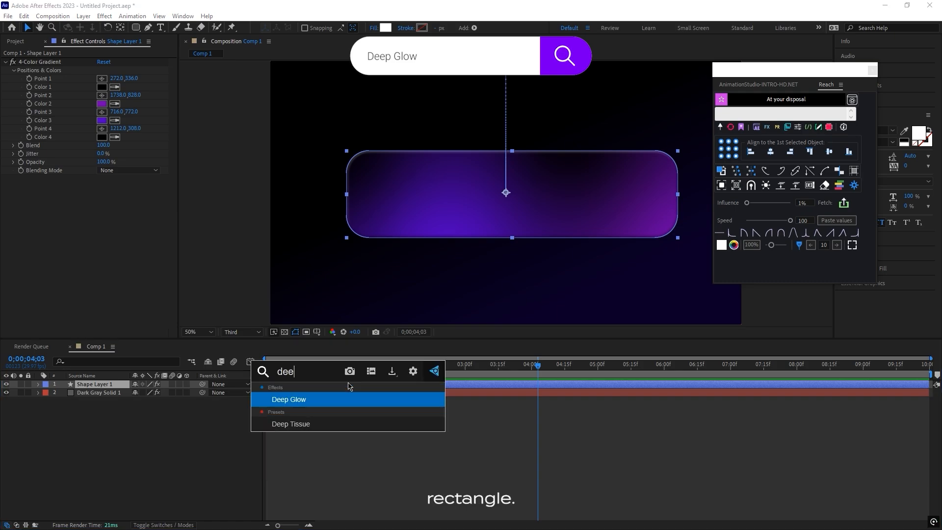
pyautogui.click(307, 400)
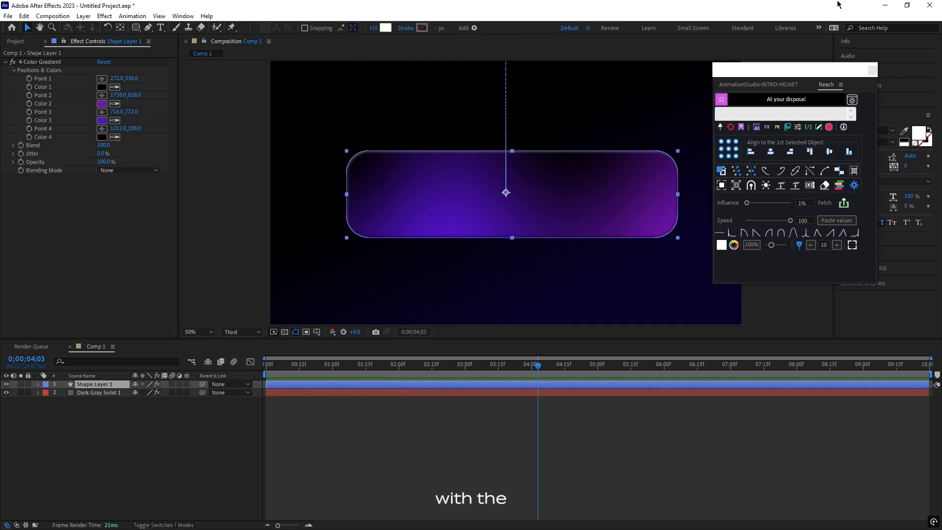
# Move the Reach window clear of the composition view and reduce the Deep Glow exposure to about 0.38.
pyautogui.moveTo(781, 72); pyautogui.dragTo(890, 62)
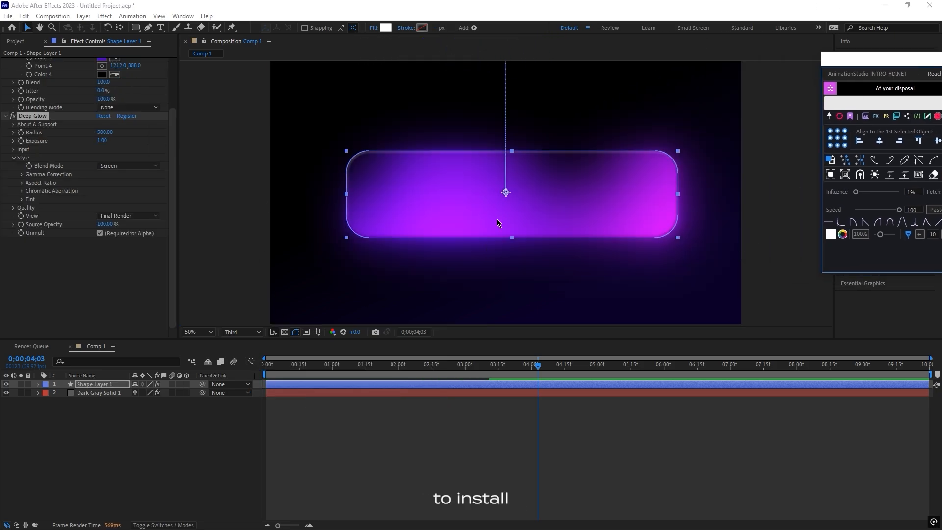
pyautogui.click(342, 345)
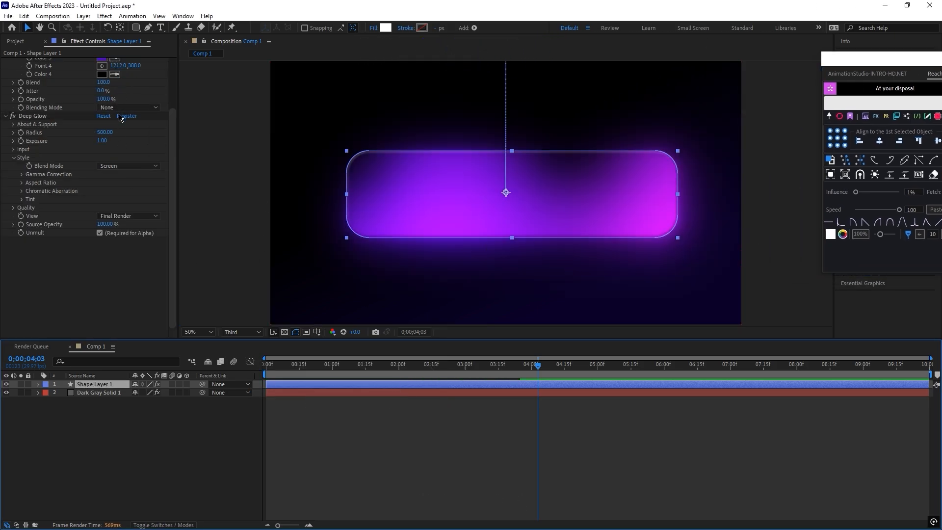
pyautogui.click(102, 141)
pyautogui.moveTo(102, 141); pyautogui.dragTo(88, 141)
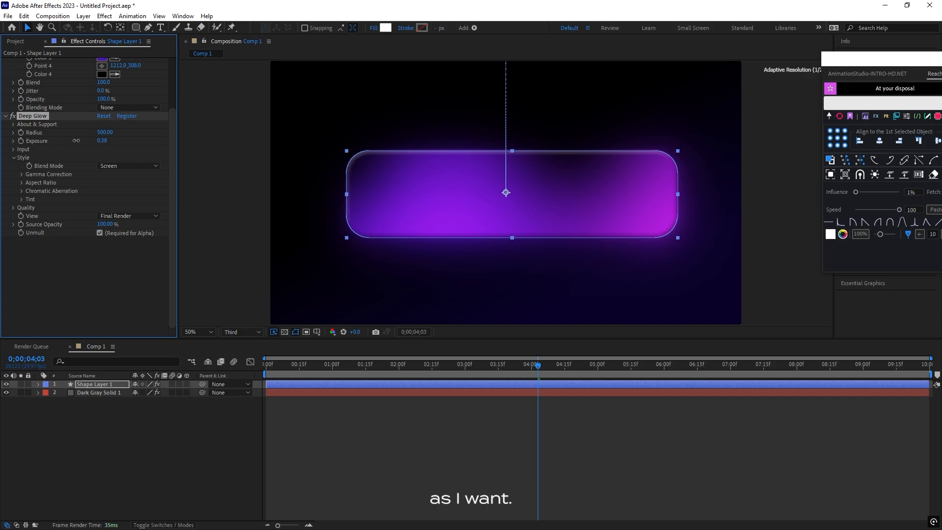
# Raise the Deep Glow radius to 1832 and set its exposure to 0.36.
pyautogui.moveTo(104, 132); pyautogui.dragTo(555, 155)
pyautogui.moveTo(111, 132); pyautogui.dragTo(230, 134)
pyautogui.moveTo(328, 138); pyautogui.dragTo(328, 137)
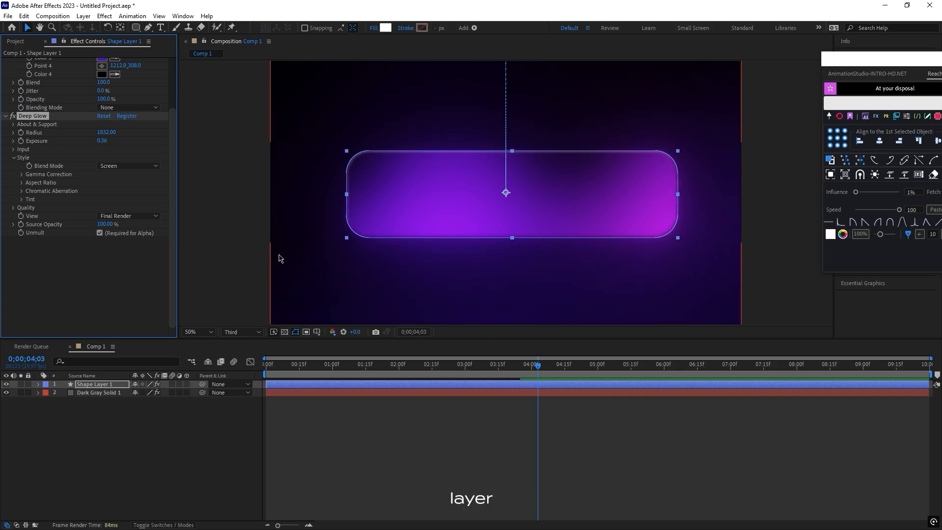
# Create an adjustment layer above the rectangle and apply the Posterize effect to it.
pyautogui.click(332, 428)
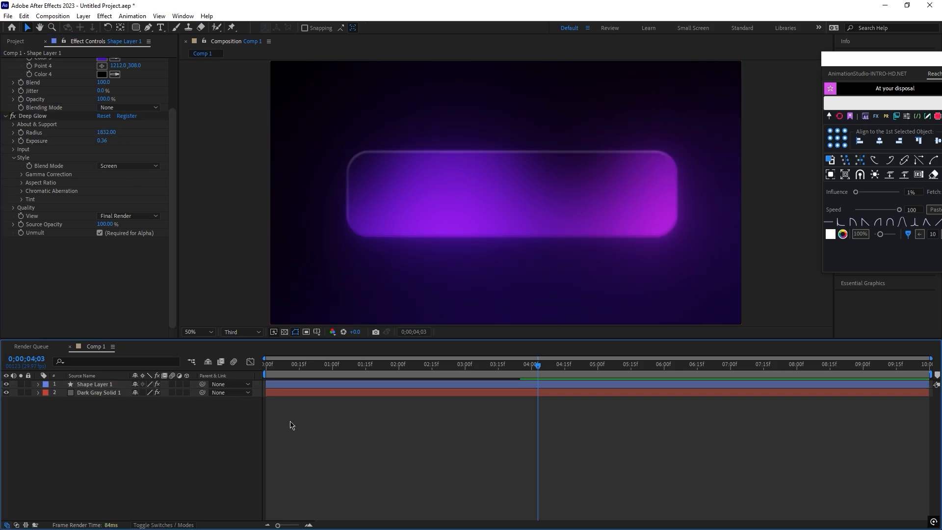
pyautogui.rightClick(220, 428)
pyautogui.moveTo(284, 304)
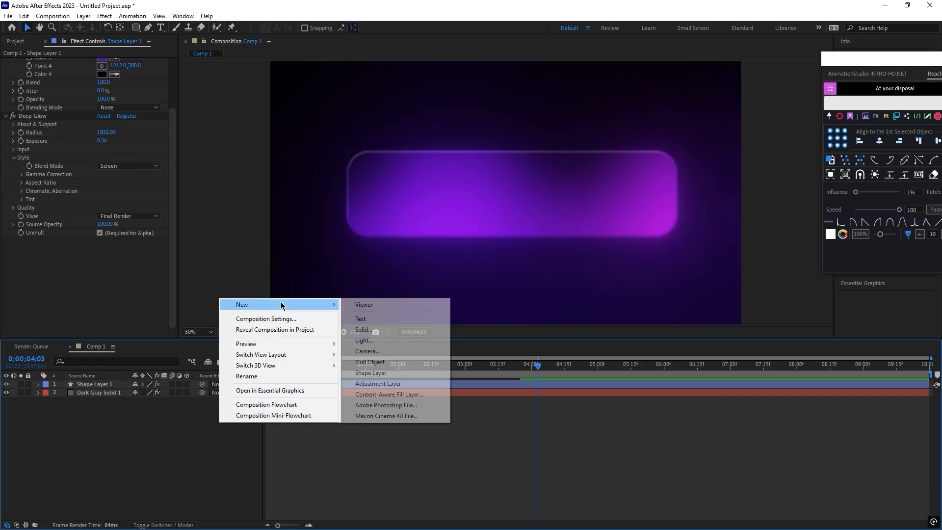
pyautogui.click(395, 383)
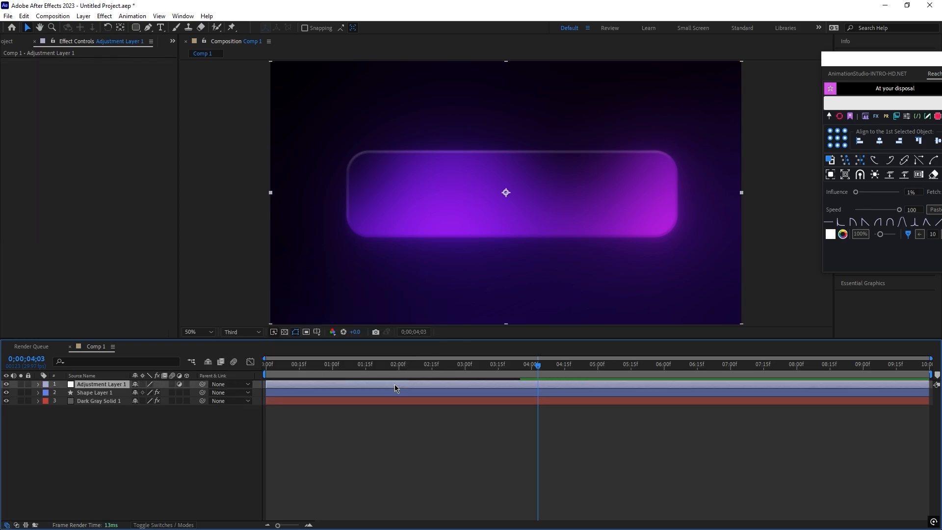
pyautogui.hotkey('ctrl', 'space')
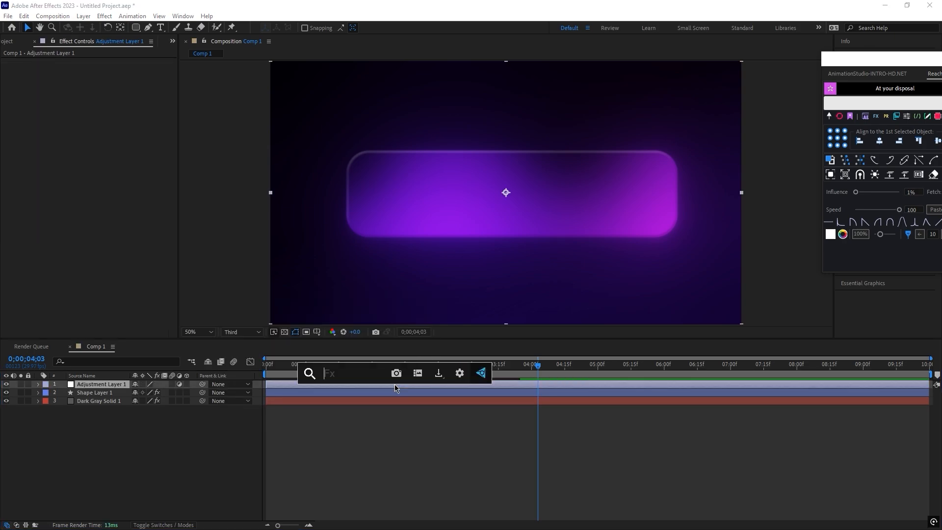
pyautogui.write('pos')
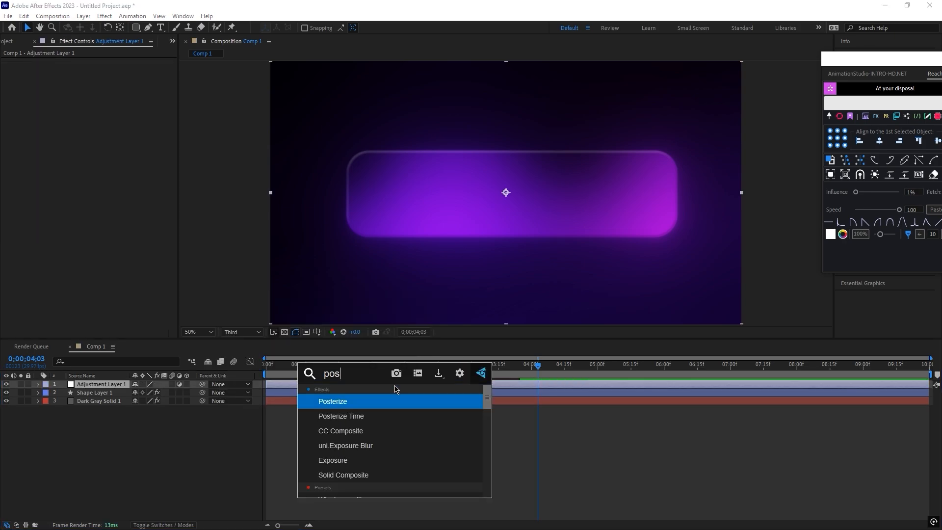
pyautogui.click(351, 407)
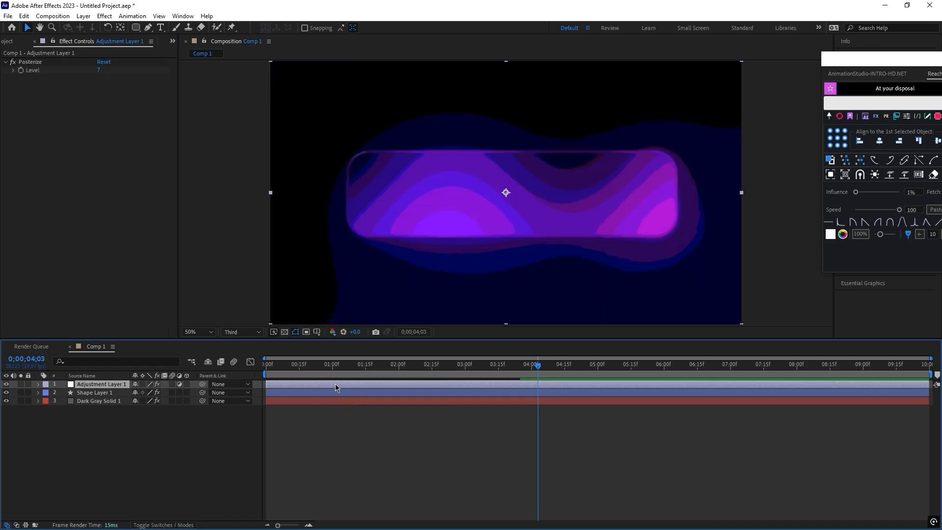
# Add a Noise effect with 6% noise to the adjustment layer and raise the Posterize level to 62.
pyautogui.hotkey('ctrl', 'space')
pyautogui.write('blur')
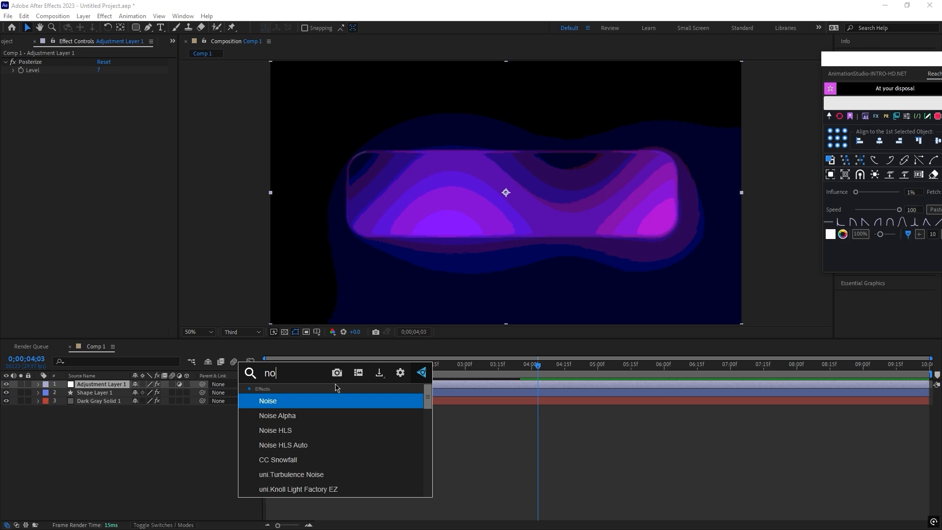
pyautogui.click(309, 405)
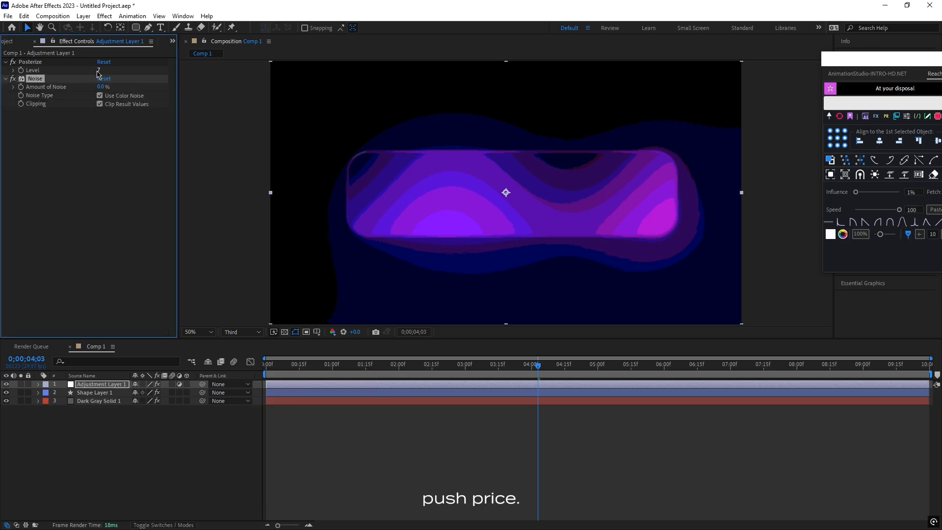
pyautogui.moveTo(98, 69); pyautogui.dragTo(418, 109)
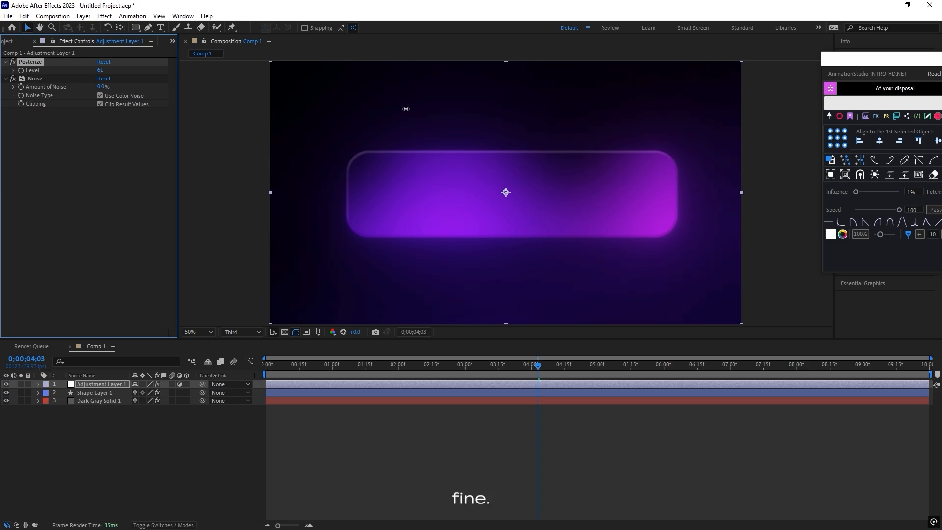
pyautogui.moveTo(104, 88); pyautogui.dragTo(106, 87)
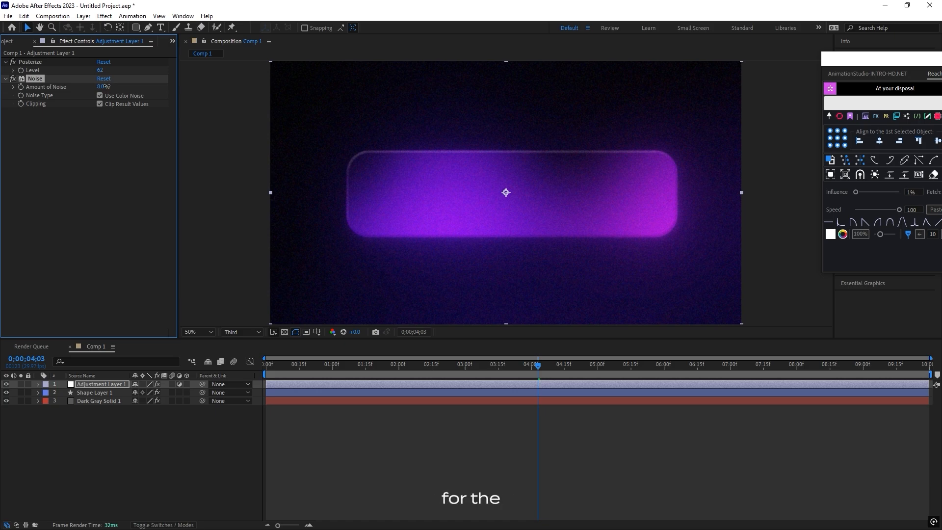
# Set the preview resolution to Full and inspect the noise on the rectangle up close.
pyautogui.click(235, 332)
pyautogui.click(243, 357)
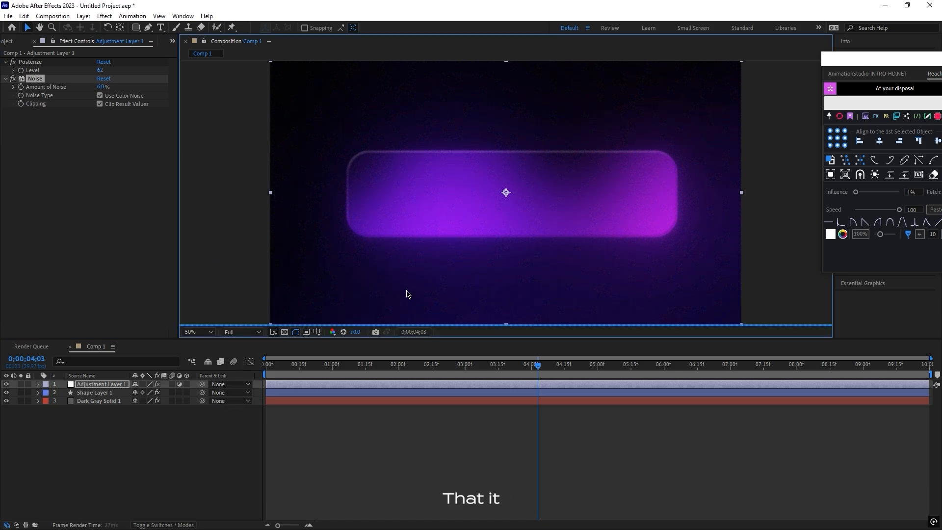
pyautogui.press('/')
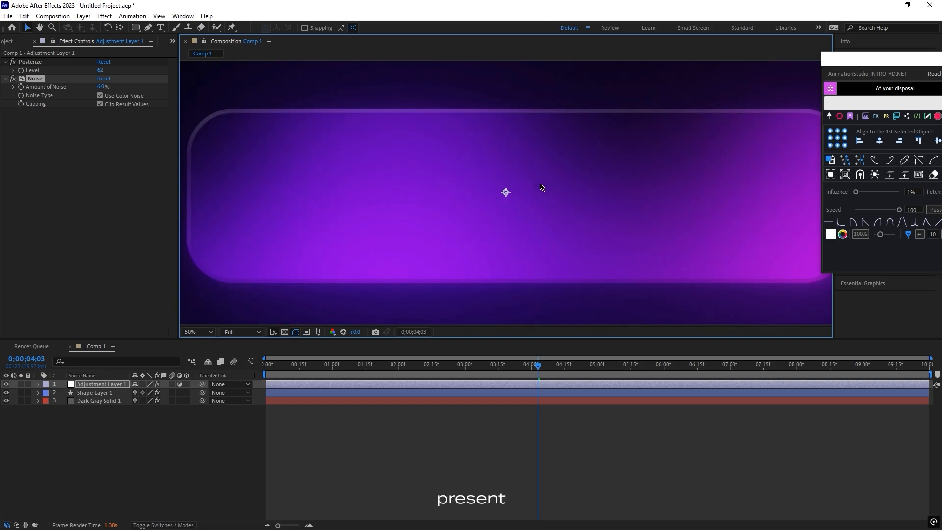
pyautogui.scroll(-1, 326, 164)
pyautogui.scroll(1, 488, 243)
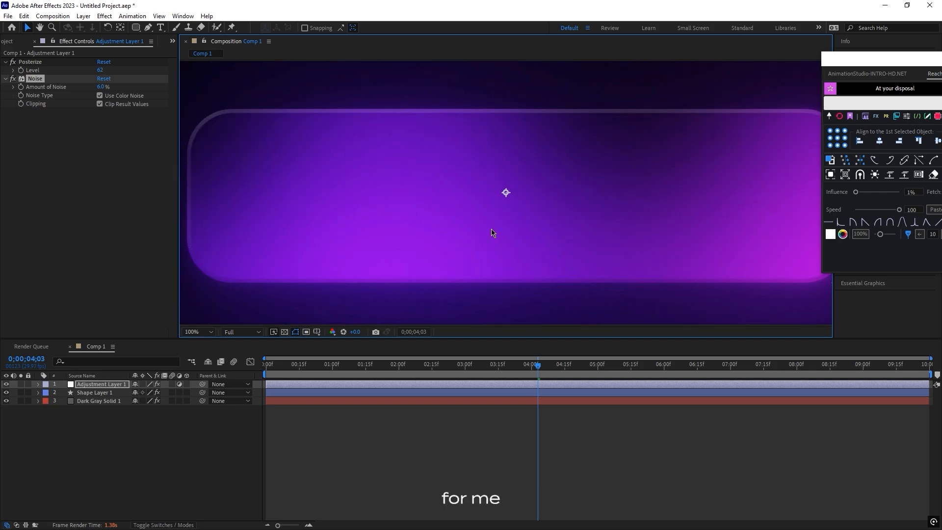
pyautogui.scroll(-2, 692, 231)
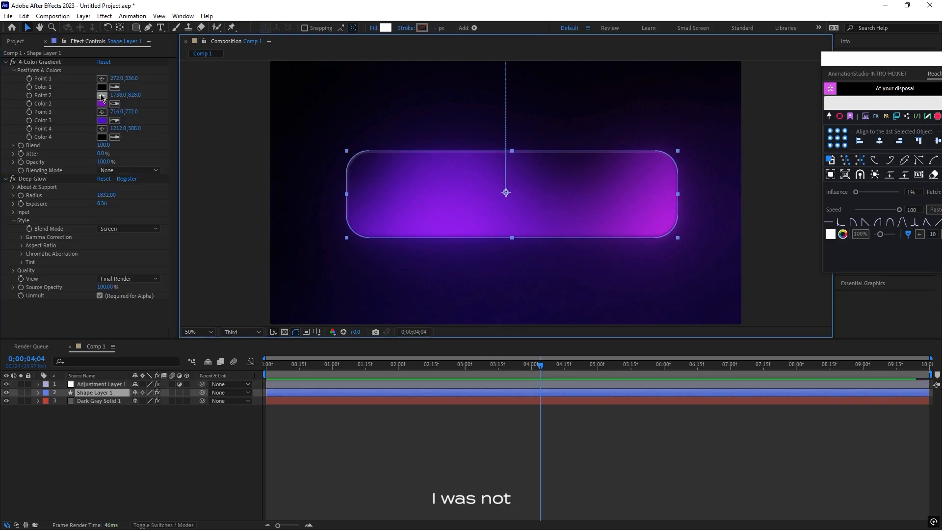
# Rearrange the rectangle's 4-Color Gradient points, placing point 2 at about 1224,136, point 4 at about 1600,764 and point 1 near the upper-left corner.
pyautogui.click(102, 97)
pyautogui.click(699, 263)
pyautogui.moveTo(699, 263); pyautogui.dragTo(599, 181)
pyautogui.moveTo(568, 135); pyautogui.dragTo(662, 247)
pyautogui.moveTo(599, 181); pyautogui.dragTo(570, 94)
pyautogui.moveTo(654, 221); pyautogui.dragTo(650, 229)
pyautogui.click(98, 393)
pyautogui.click(101, 79)
pyautogui.click(663, 248)
pyautogui.moveTo(364, 180); pyautogui.dragTo(336, 143)
pyautogui.click(102, 78)
pyautogui.click(315, 133)
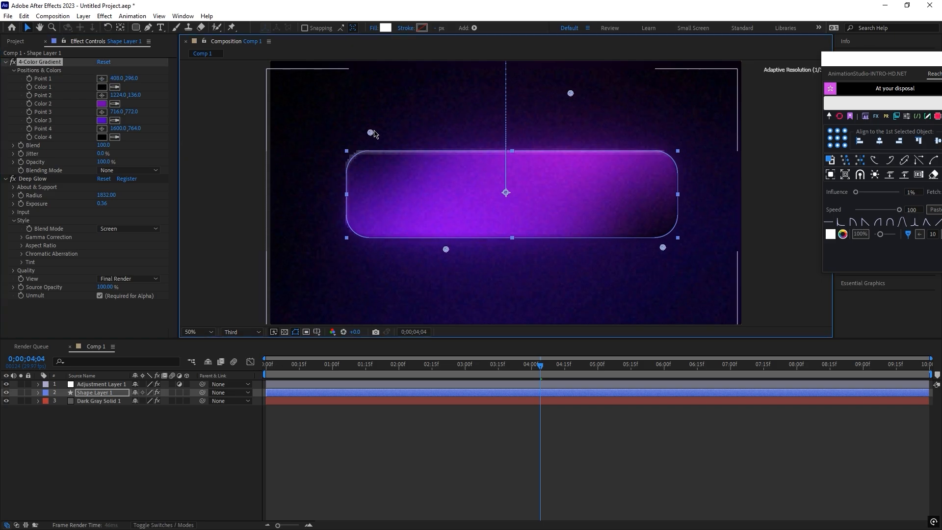
pyautogui.click(322, 143)
# Scrub through the animation to 0;00;04;05 and add a new text layer.
pyautogui.moveTo(541, 368); pyautogui.dragTo(332, 362)
pyautogui.click(542, 364)
pyautogui.rightClick(168, 446)
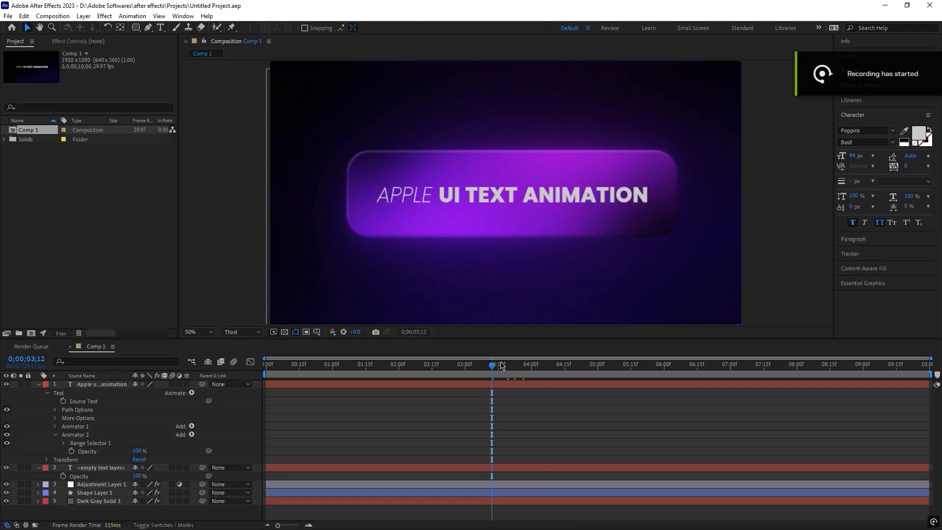
# Trim the start of the "Apple UI text animation" layer to 0;00;03;01 and set the current time to 0;00;03;02.
pyautogui.moveTo(502, 365); pyautogui.dragTo(467, 358)
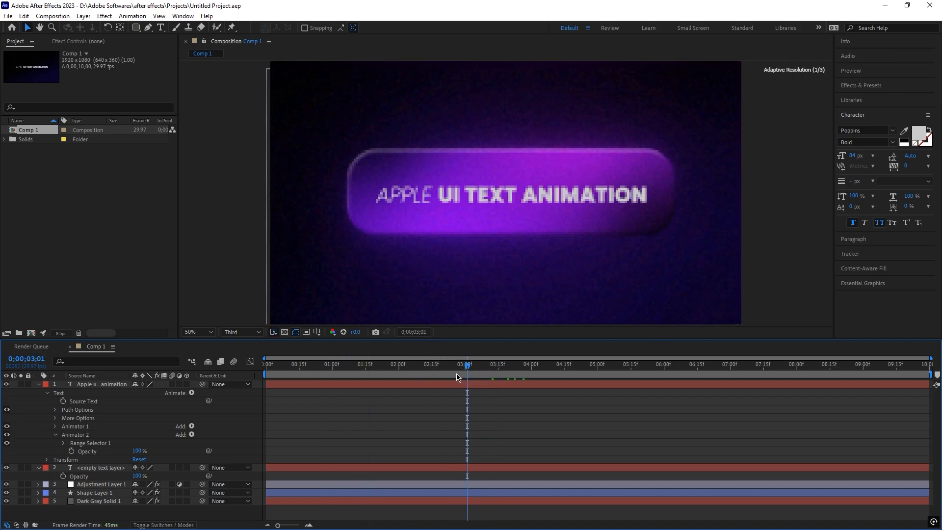
pyautogui.moveTo(262, 387); pyautogui.dragTo(433, 388)
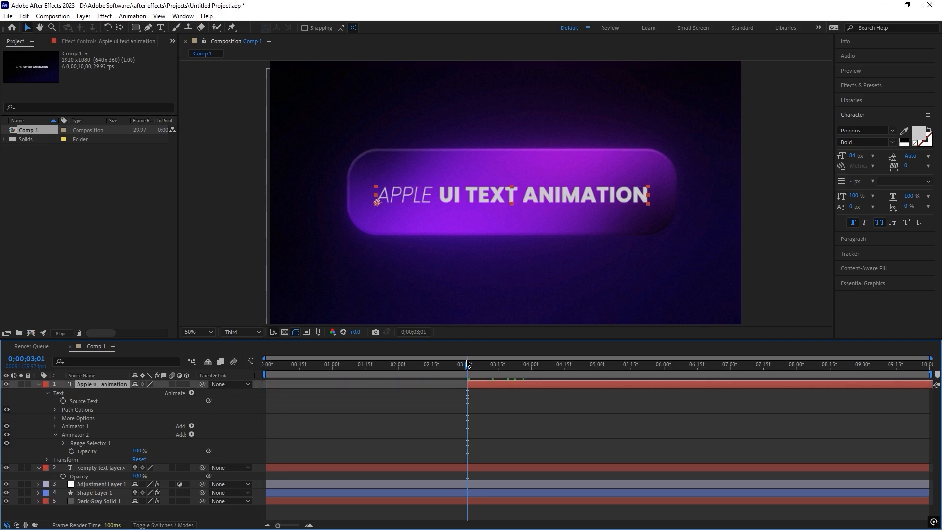
pyautogui.moveTo(462, 370); pyautogui.dragTo(466, 371)
pyautogui.click(469, 372)
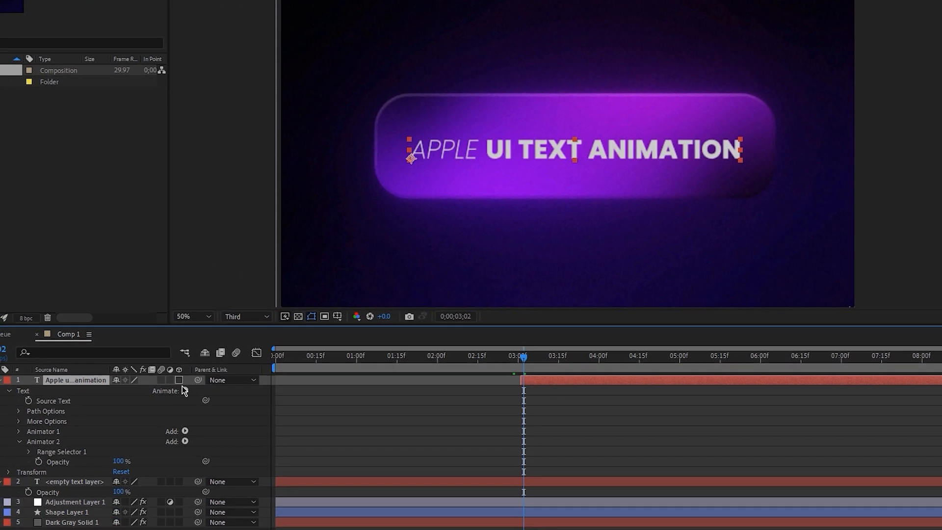
# Add a new text animator with Position and Opacity properties to the "Apple UI text animation" layer.
pyautogui.click(174, 398)
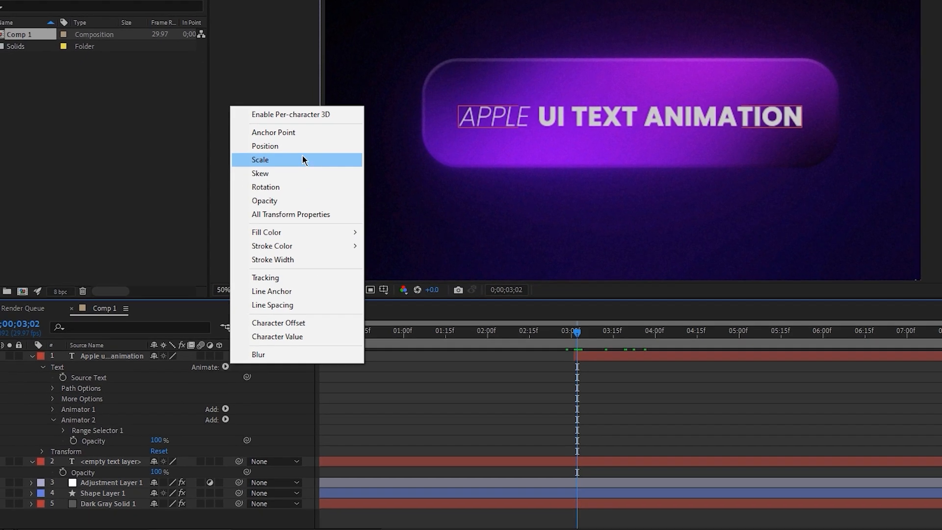
pyautogui.click(275, 162)
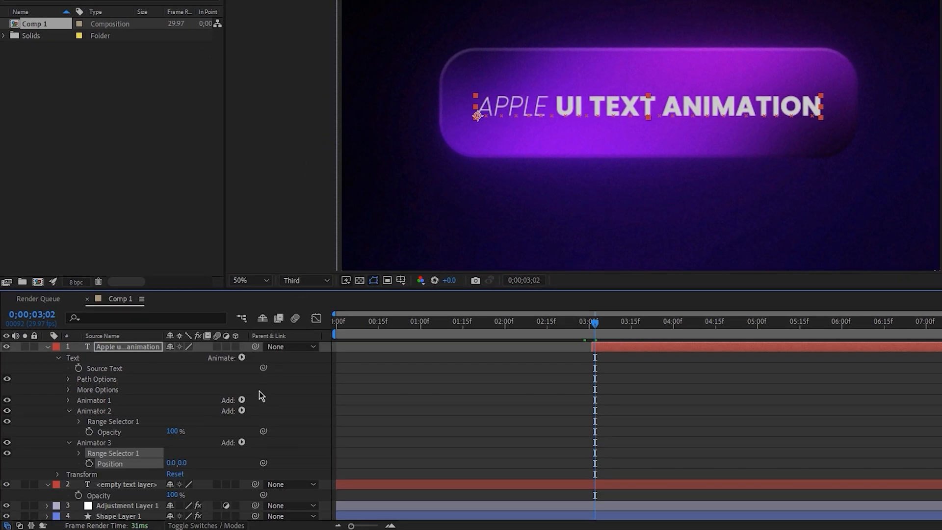
pyautogui.click(241, 357)
pyautogui.click(293, 190)
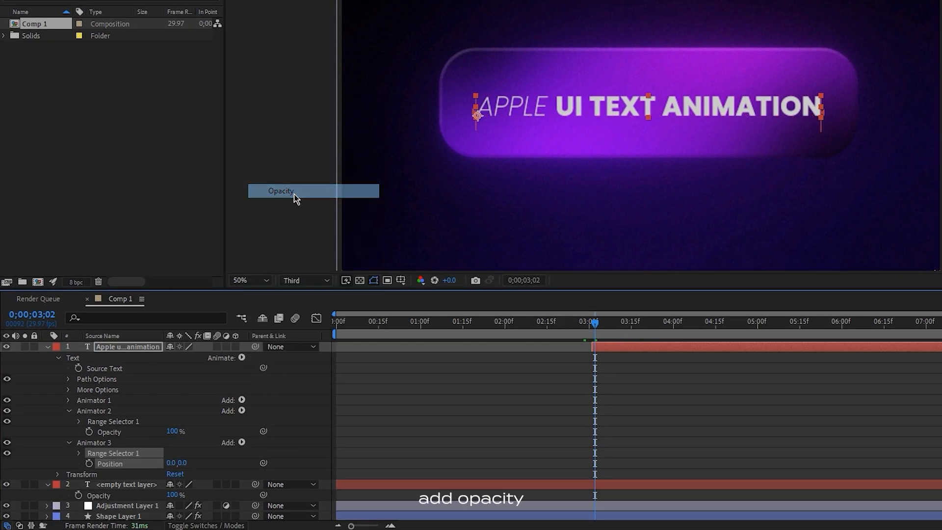
# Set the new animator's position to 0, 100 and its opacity to 0%.
pyautogui.scroll(-1, 227, 420)
pyautogui.write('100')
pyautogui.press('Return')
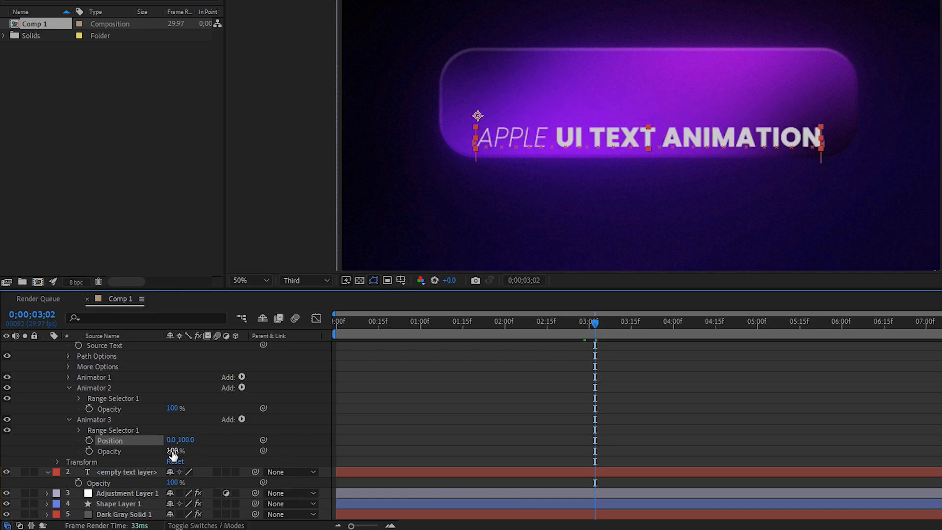
pyautogui.write('0')
# In the new animator's advanced range selector options, base the selection on Words and set the shape to Ramp Up.
pyautogui.click(79, 430)
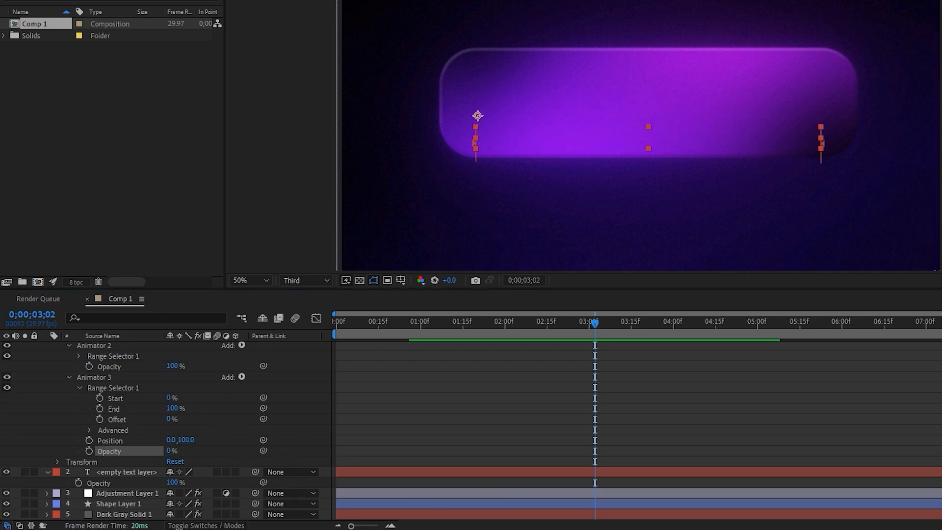
pyautogui.click(89, 431)
pyautogui.scroll(-3, 147, 422)
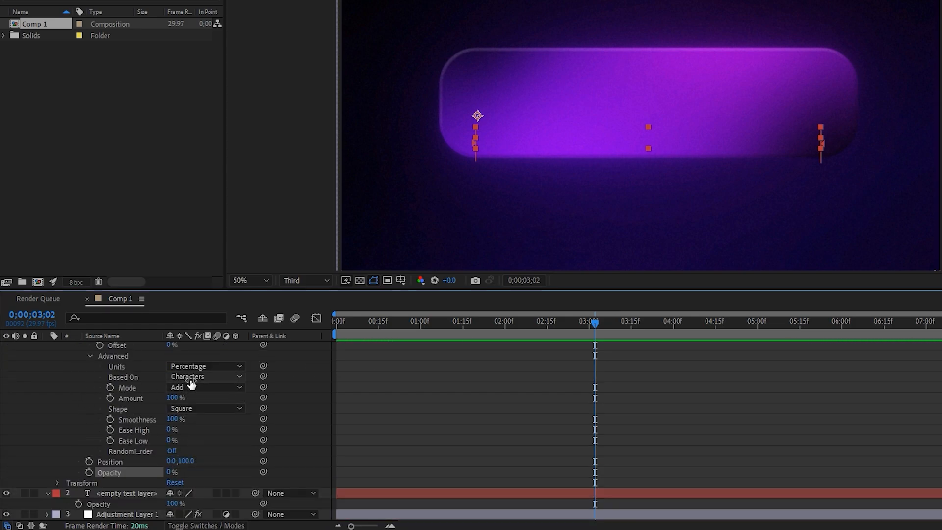
pyautogui.click(191, 384)
pyautogui.click(206, 419)
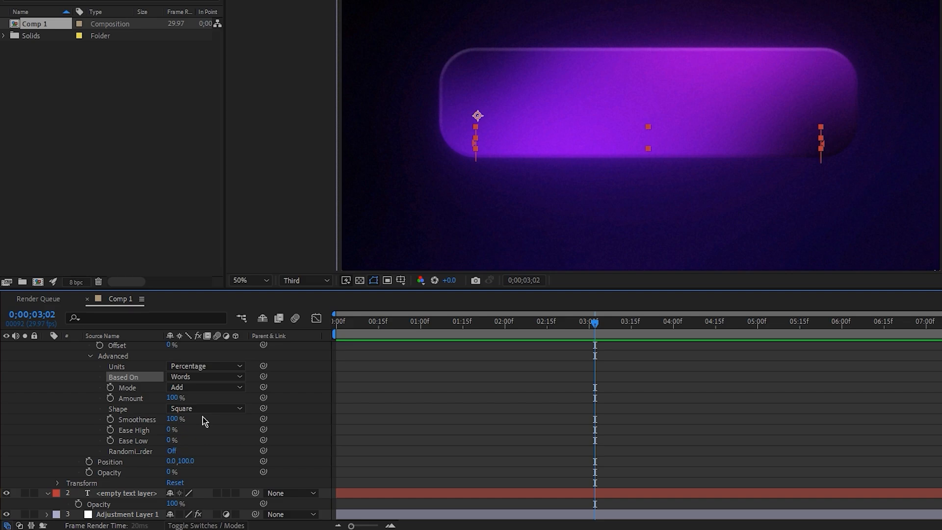
pyautogui.click(198, 409)
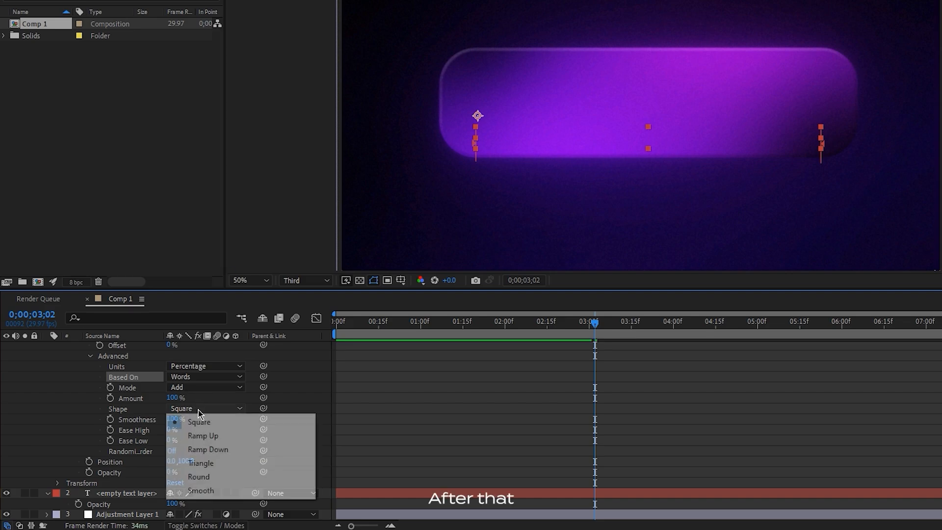
pyautogui.click(202, 436)
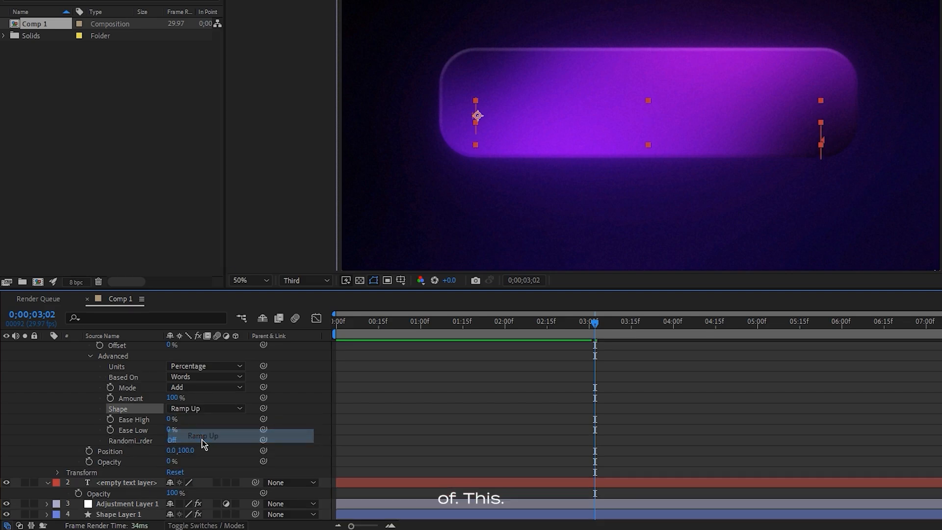
# Set the range selector's Ease High to -50% and Ease Low to 100%.
pyautogui.click(171, 418)
pyautogui.write('-50')
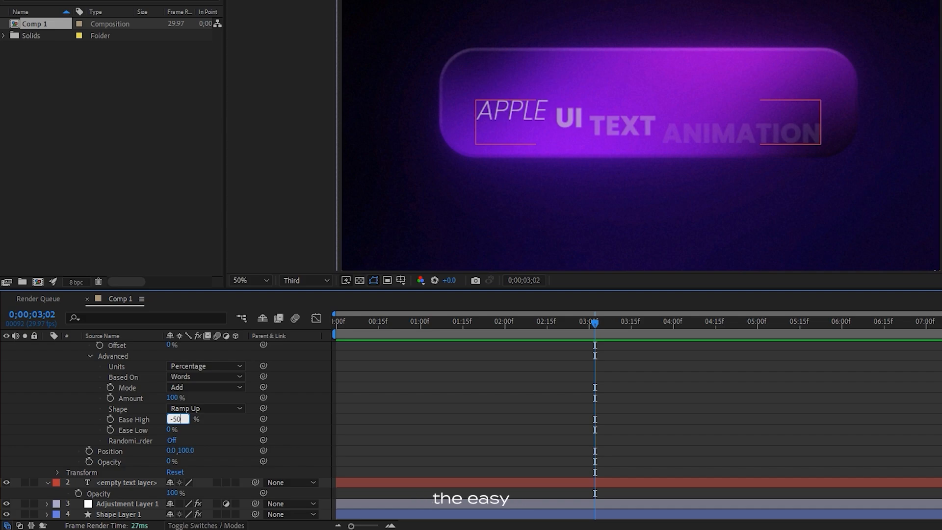
pyautogui.press('Return')
pyautogui.click(171, 429)
pyautogui.press('Return')
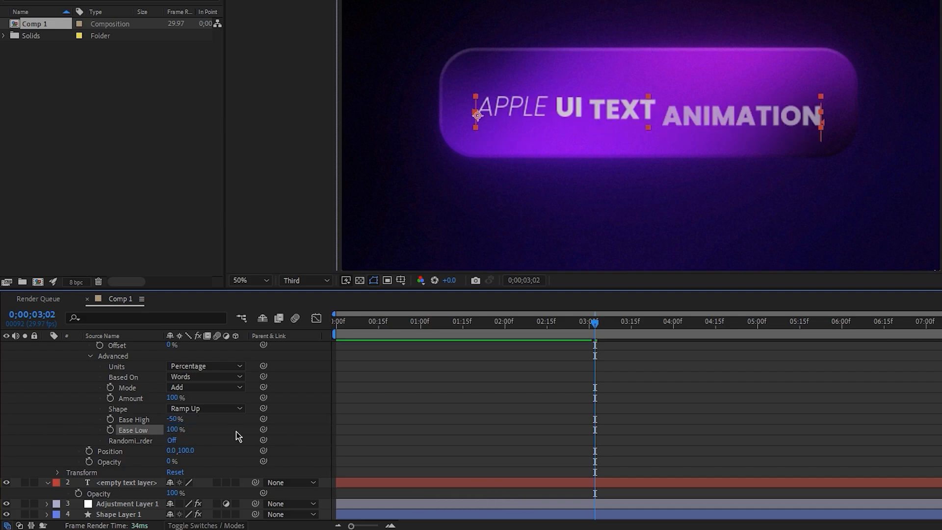
# Keyframe the range selector's offset, entering 100% and 0%, and adjust the keyframe timing for the word-by-word reveal.
pyautogui.scroll(3, 149, 414)
pyautogui.click(100, 377)
pyautogui.click(171, 376)
pyautogui.write('100')
pyautogui.press('Return')
pyautogui.moveTo(600, 321); pyautogui.dragTo(564, 322)
pyautogui.moveTo(596, 377); pyautogui.dragTo(811, 385)
pyautogui.moveTo(564, 324); pyautogui.dragTo(599, 328)
pyautogui.click(171, 377)
pyautogui.write('0')
pyautogui.press('Return')
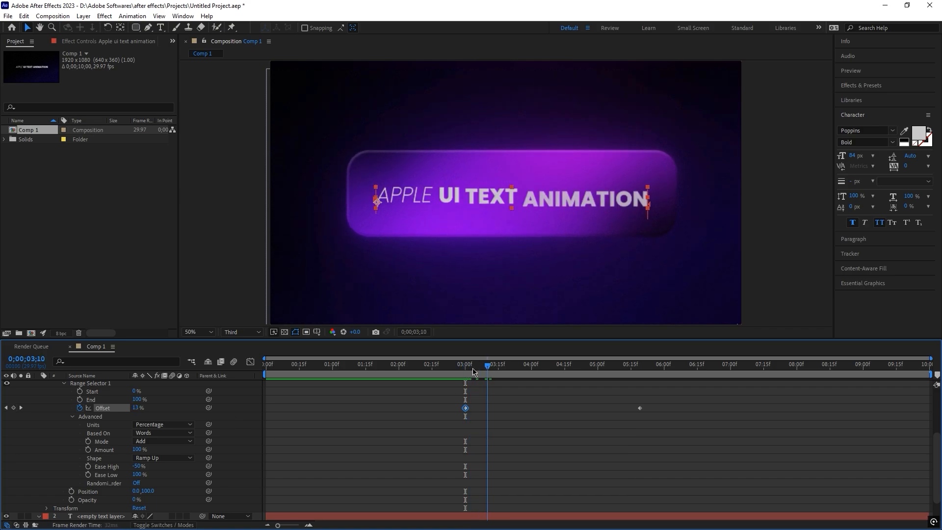
# Scrub through the text animation and apply the CC Light Sweep effect to the rectangle layer.
pyautogui.moveTo(474, 371); pyautogui.dragTo(441, 366)
pyautogui.moveTo(502, 363); pyautogui.dragTo(551, 366)
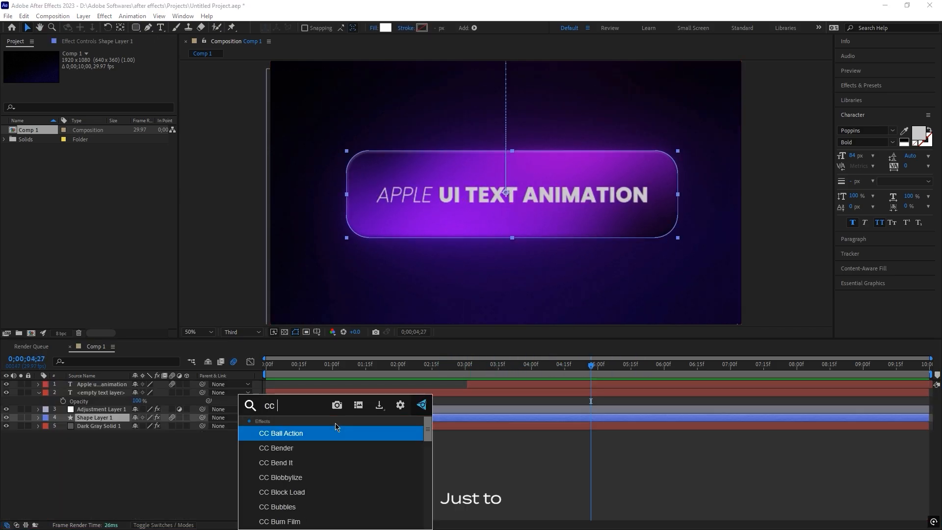
pyautogui.write('l')
pyautogui.click(314, 477)
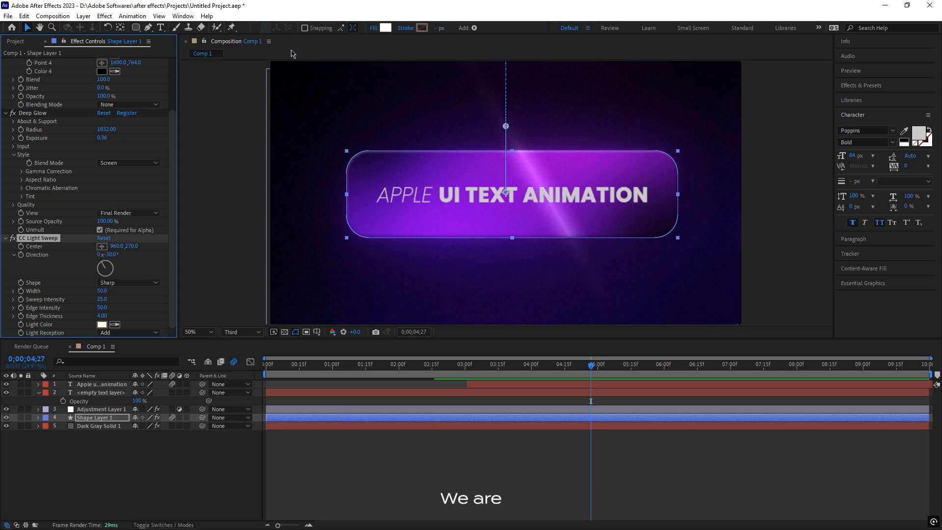
# Set the CC Light Sweep direction to -48° and its sweep intensity to 20.
pyautogui.click(123, 283)
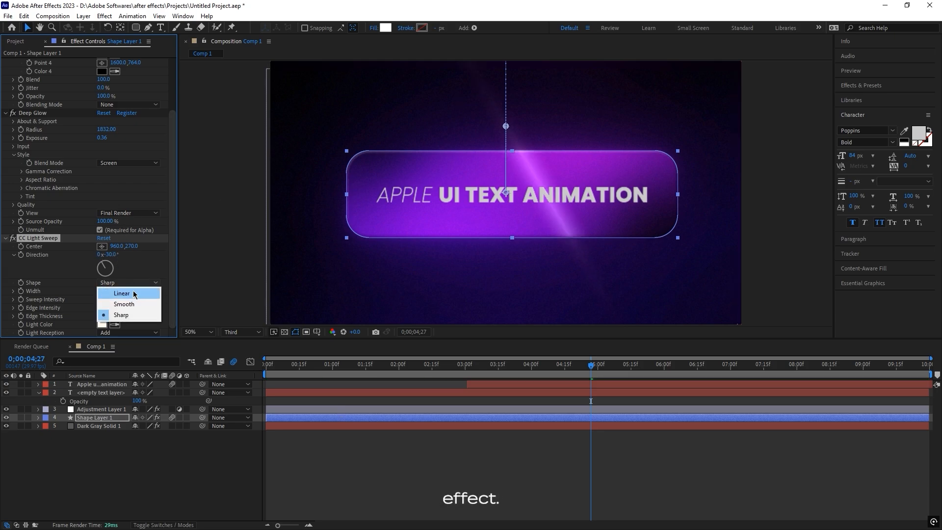
pyautogui.click(102, 265)
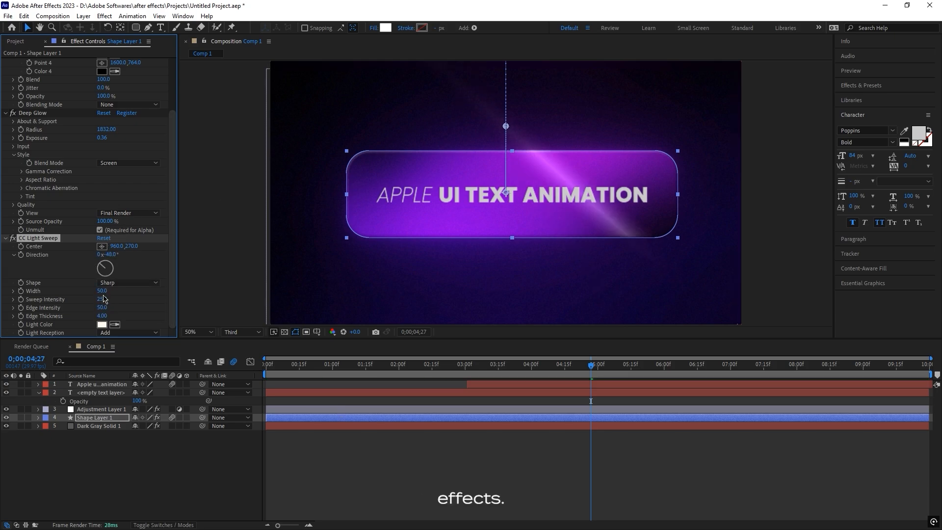
pyautogui.moveTo(79, 296); pyautogui.dragTo(88, 299)
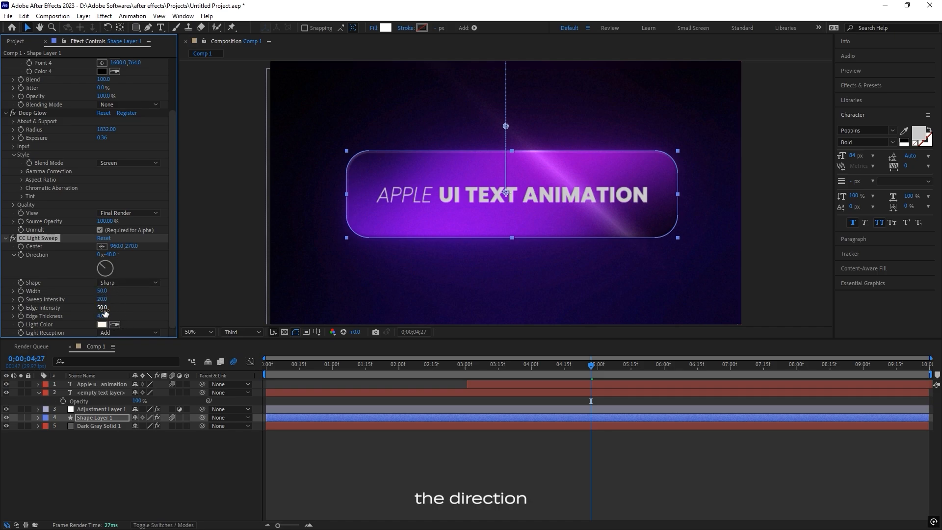
# Keyframe the CC Light Sweep center's horizontal position from -261 at 0;00;03;13 to 1733 at 0;00;04;11, with eased keyframes.
pyautogui.moveTo(117, 246); pyautogui.dragTo(3, 250)
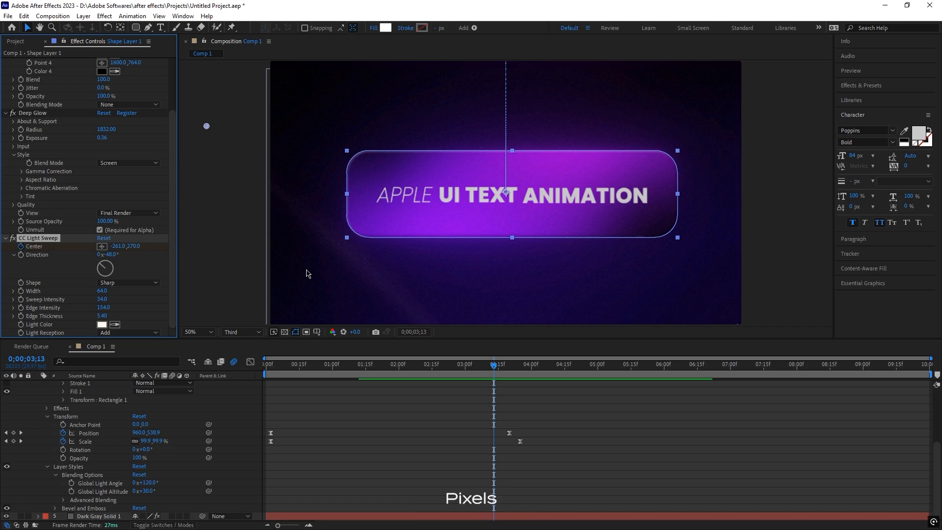
pyautogui.moveTo(497, 366); pyautogui.dragTo(555, 365)
pyautogui.moveTo(135, 247); pyautogui.dragTo(232, 247)
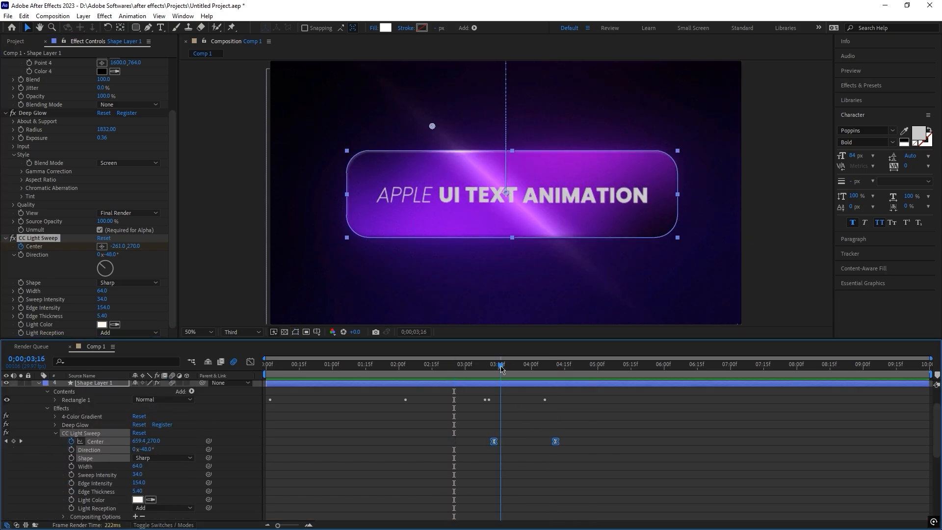
pyautogui.moveTo(504, 365)
pyautogui.mouseDown()
pyautogui.moveTo(484, 366)
pyautogui.moveTo(515, 370)
pyautogui.moveTo(499, 371)
pyautogui.mouseUp()
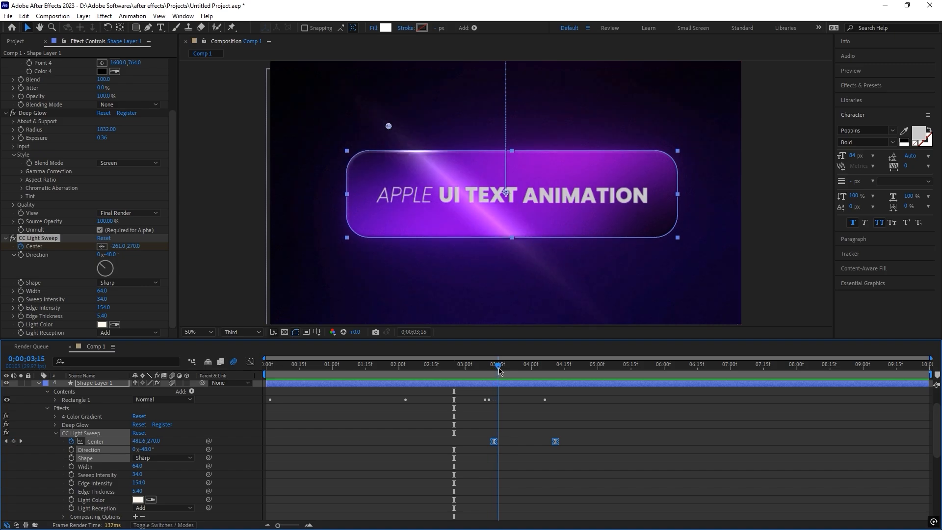
# Reorder the rectangle layer's effects so CC Light Sweep sits above Deep Glow.
pyautogui.click(129, 213)
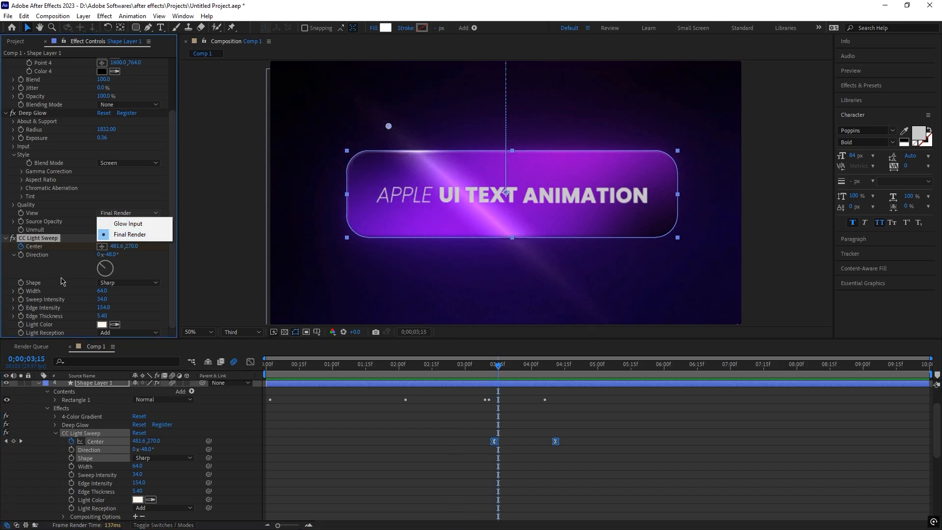
pyautogui.click(76, 267)
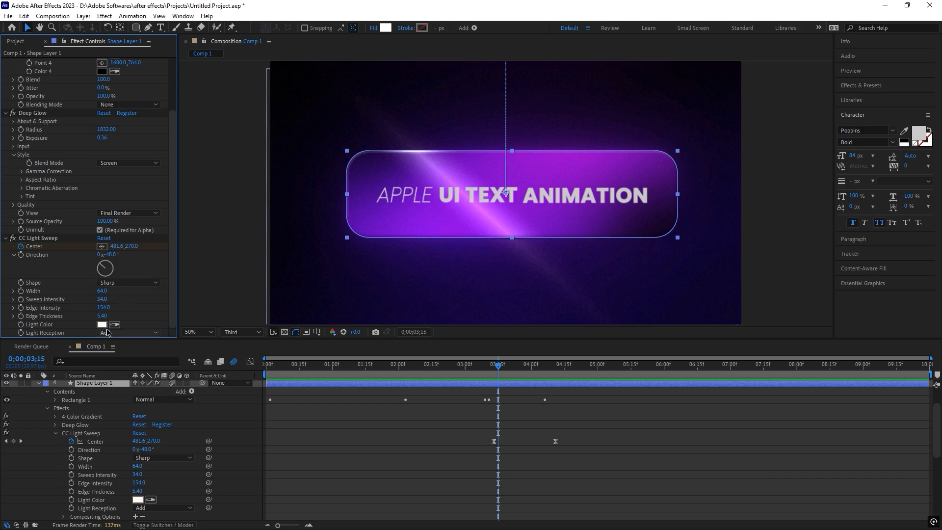
pyautogui.scroll(2, 133, 413)
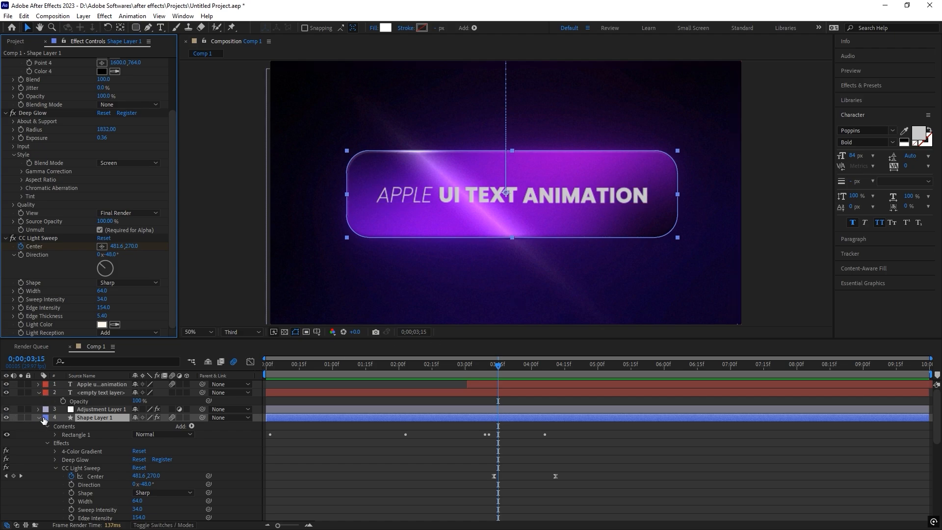
pyautogui.scroll(-3, 39, 423)
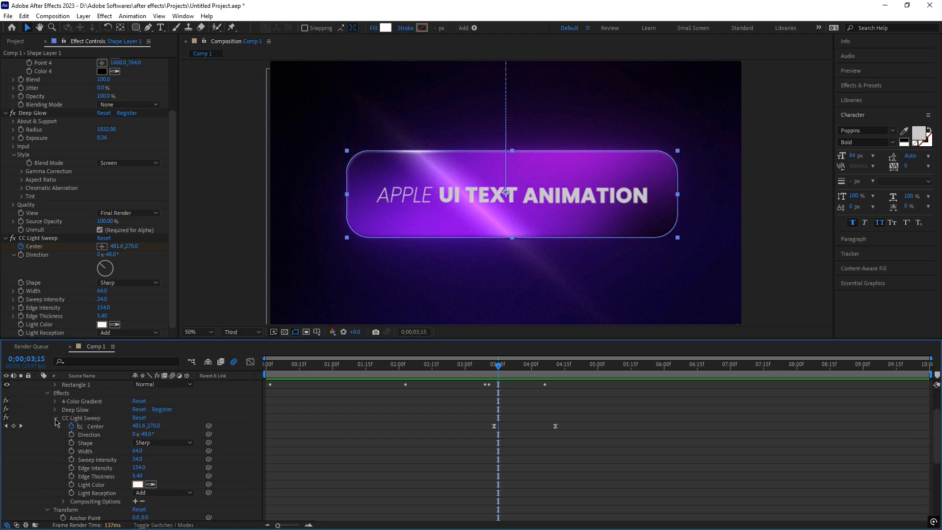
pyautogui.click(55, 418)
pyautogui.moveTo(72, 418); pyautogui.dragTo(123, 403)
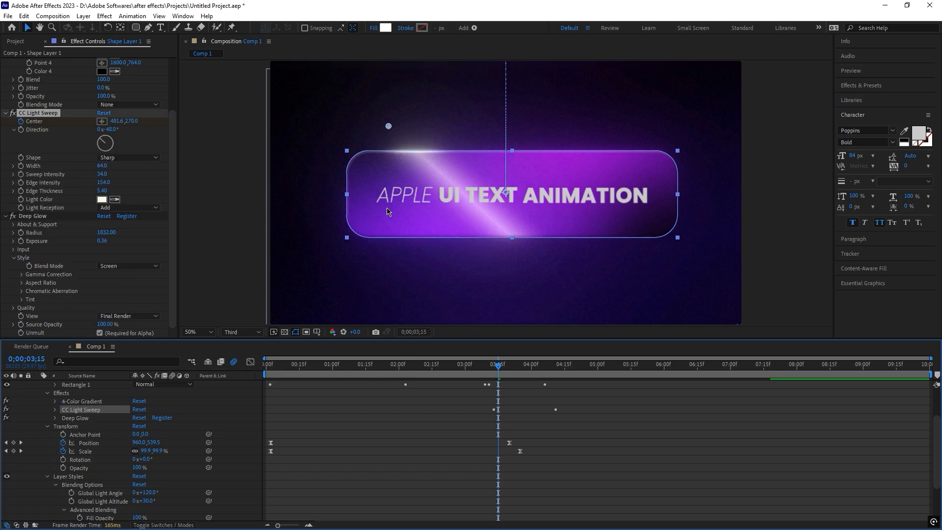
# Preview the light sweep and slow it by moving its last center keyframe to about 0;00;05;07.
pyautogui.click(482, 365)
pyautogui.press('space')
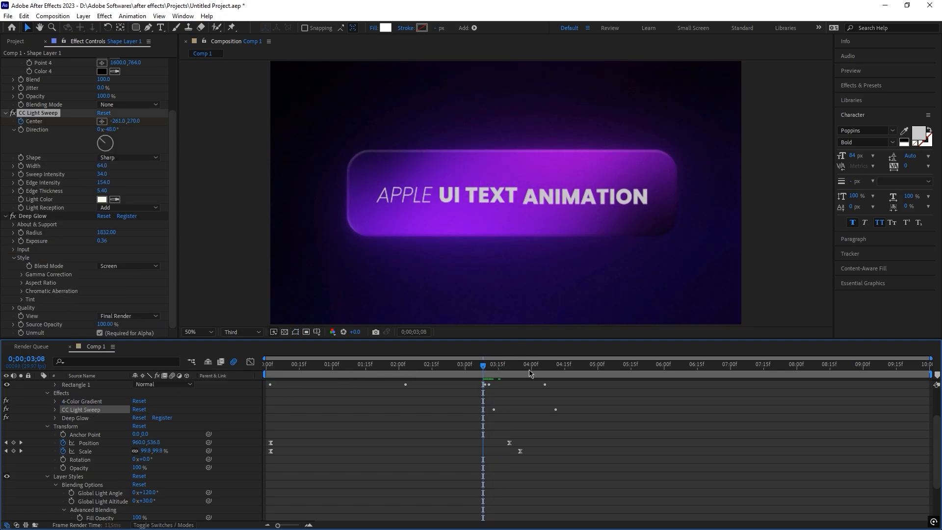
pyautogui.click(481, 368)
pyautogui.moveTo(487, 376); pyautogui.dragTo(502, 378)
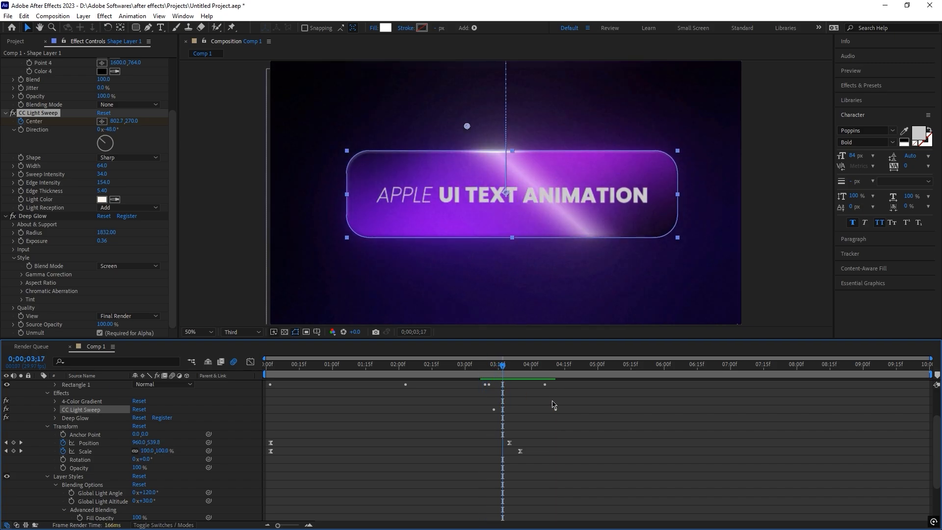
pyautogui.click(55, 410)
pyautogui.moveTo(614, 417); pyautogui.dragTo(616, 418)
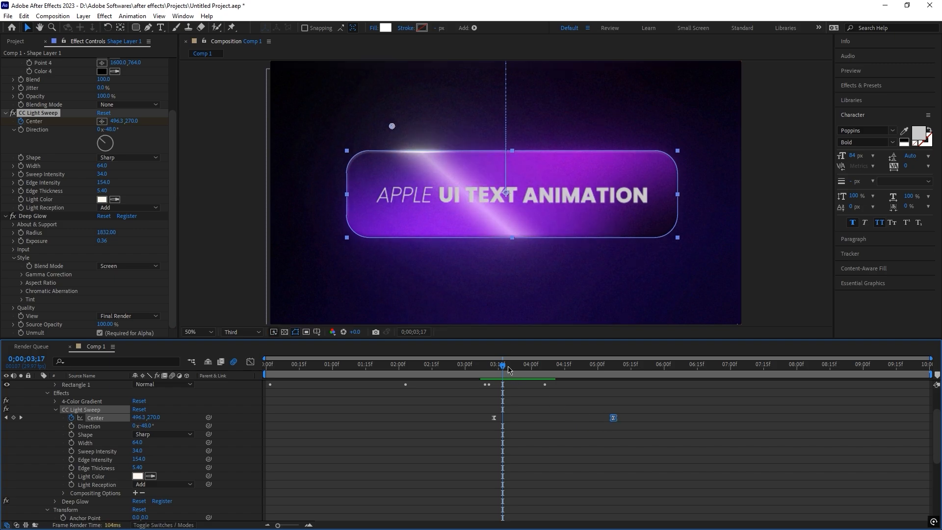
# Preview the retimed light sweep and play the whole composition from the first frame.
pyautogui.click(479, 364)
pyautogui.press('space')
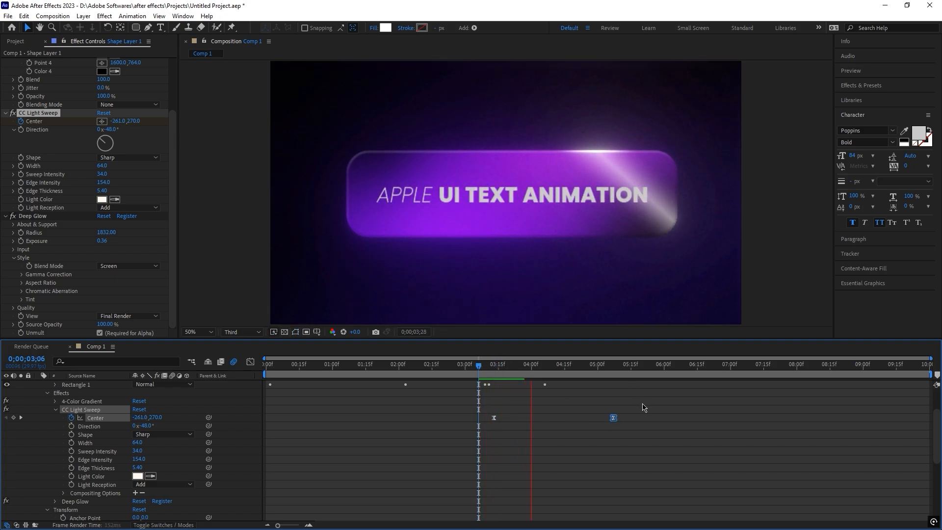
pyautogui.moveTo(486, 365); pyautogui.dragTo(221, 364)
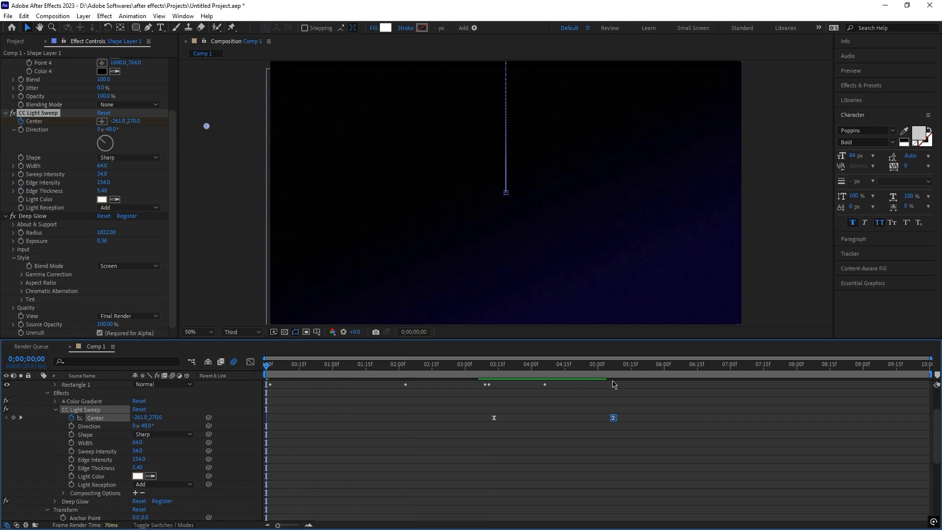
pyautogui.press('space')
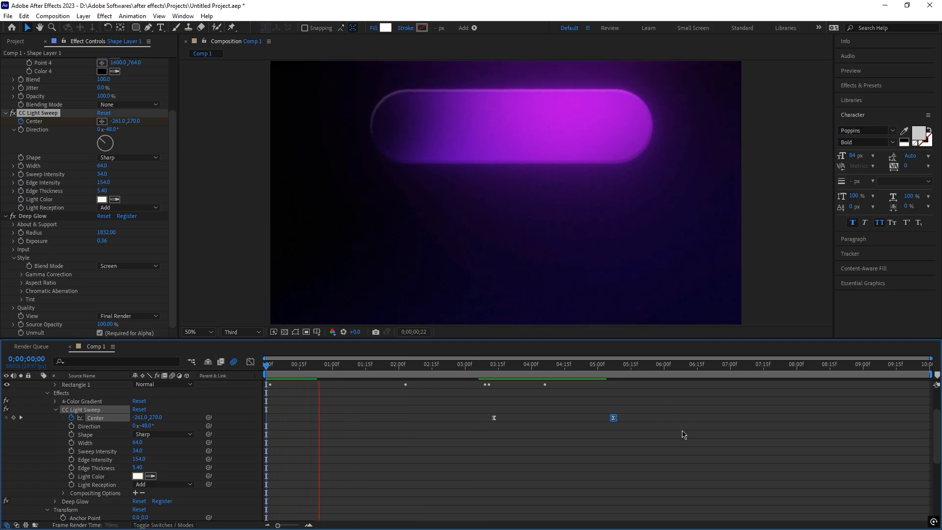